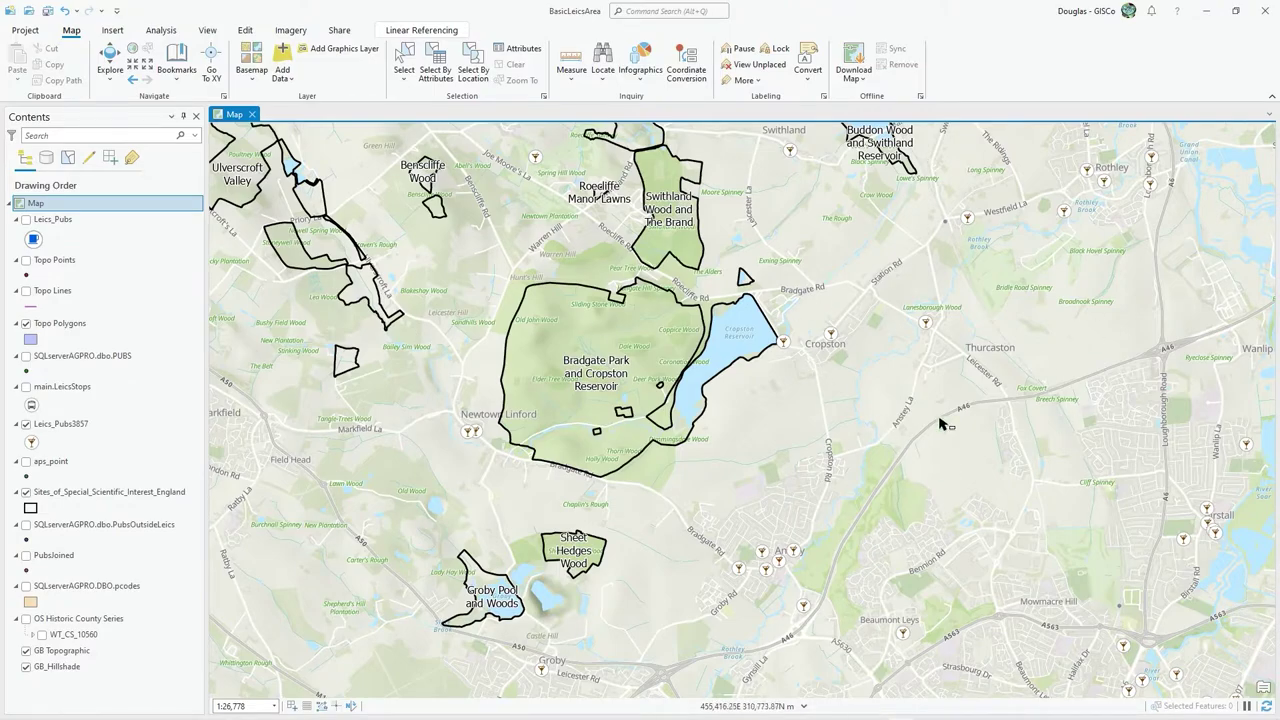
# Step: Add a graphics layer to the map
pyautogui.scroll(-3, 766, 346)
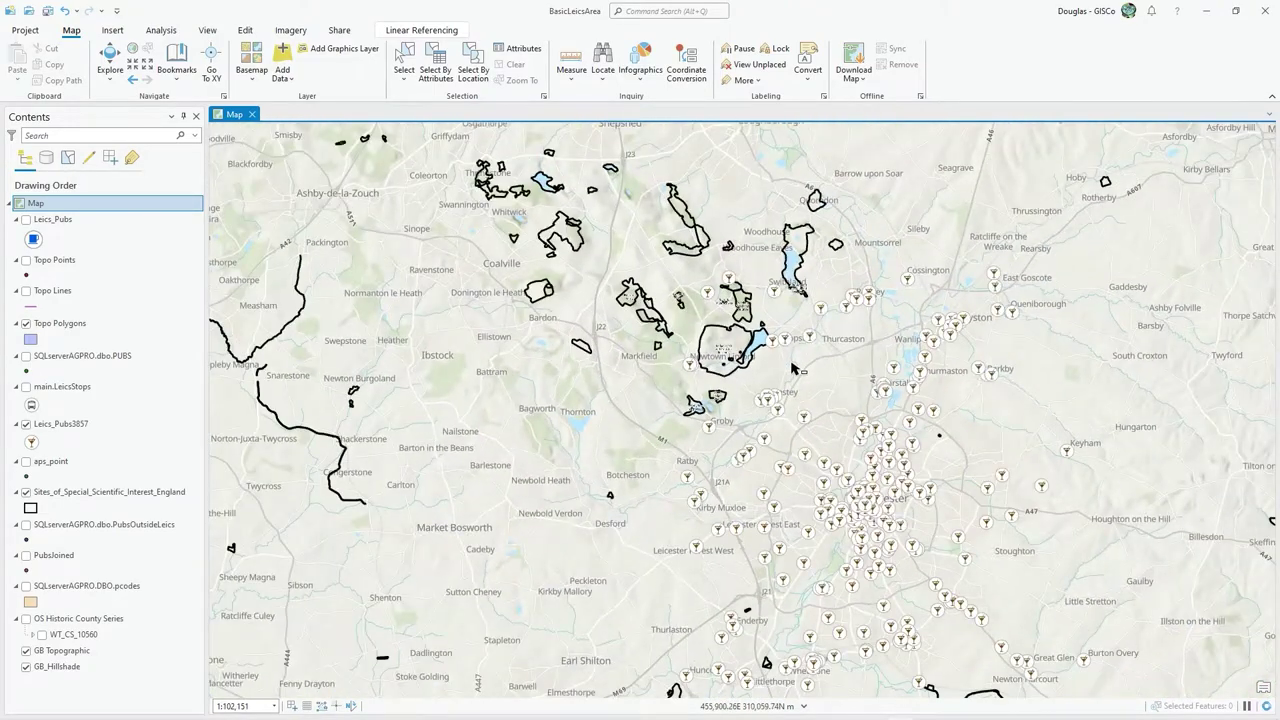
pyautogui.scroll(3, 766, 346)
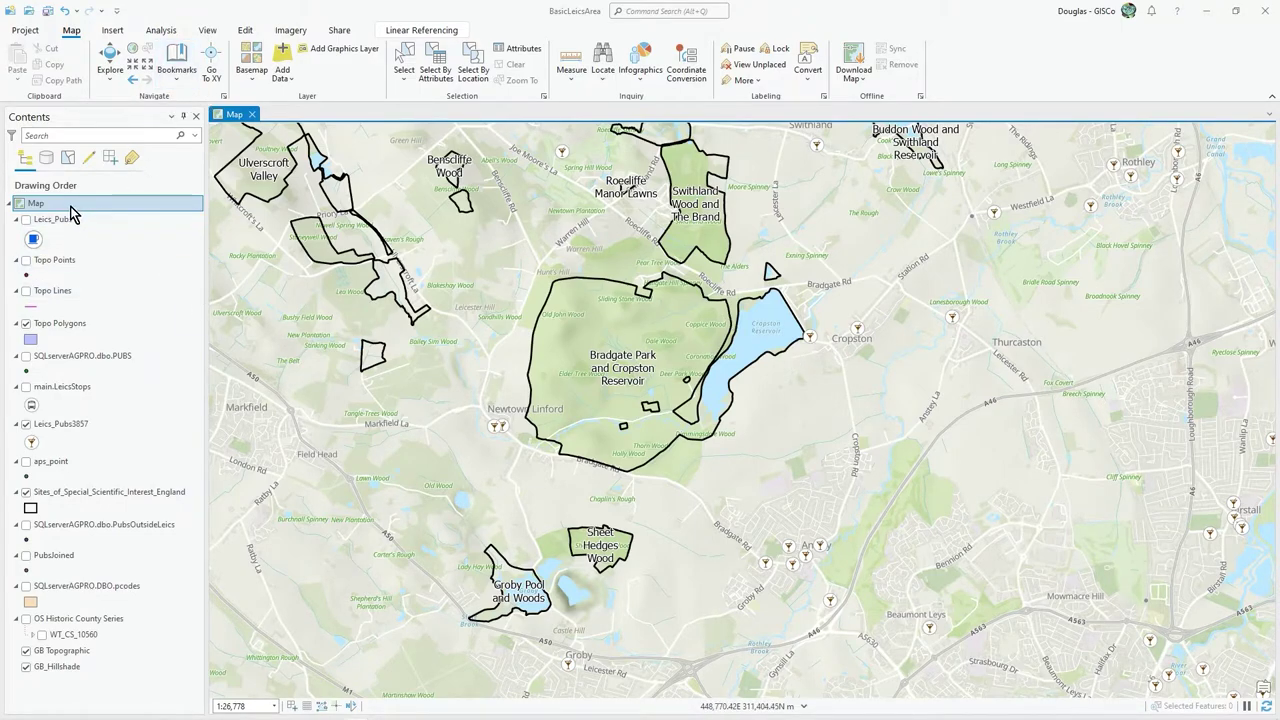
pyautogui.click(187, 236)
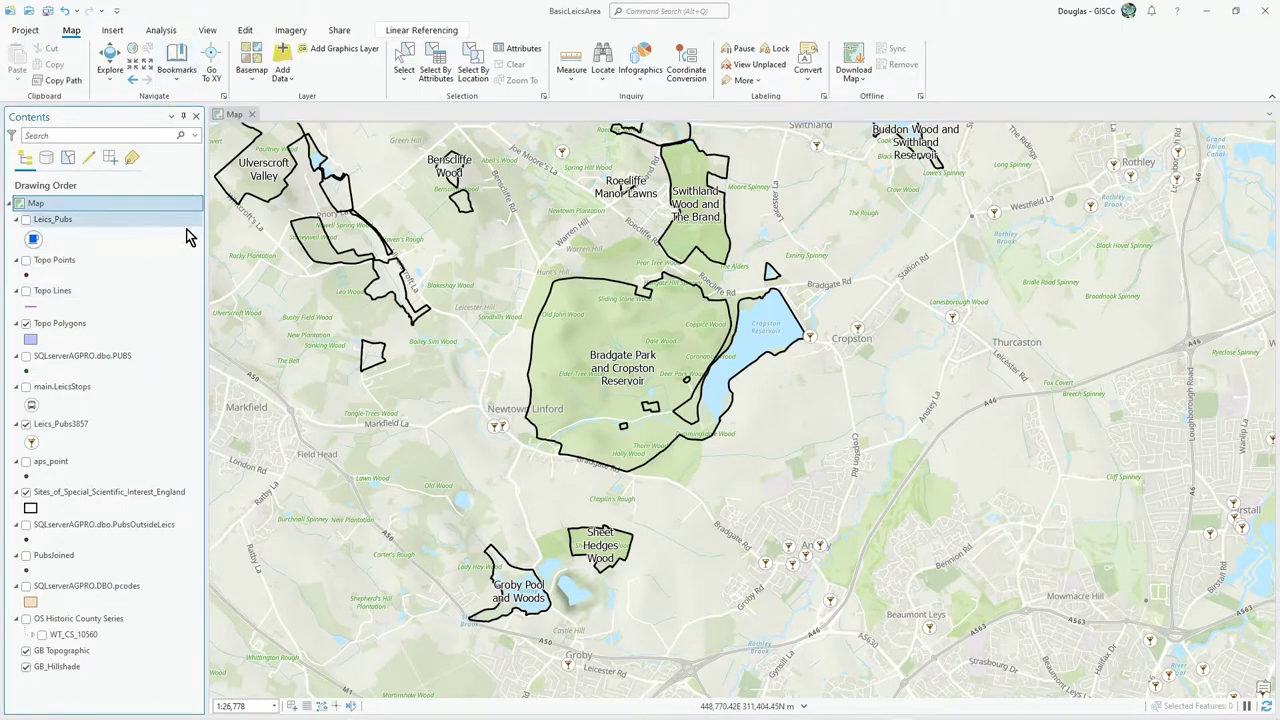
pyautogui.click(340, 52)
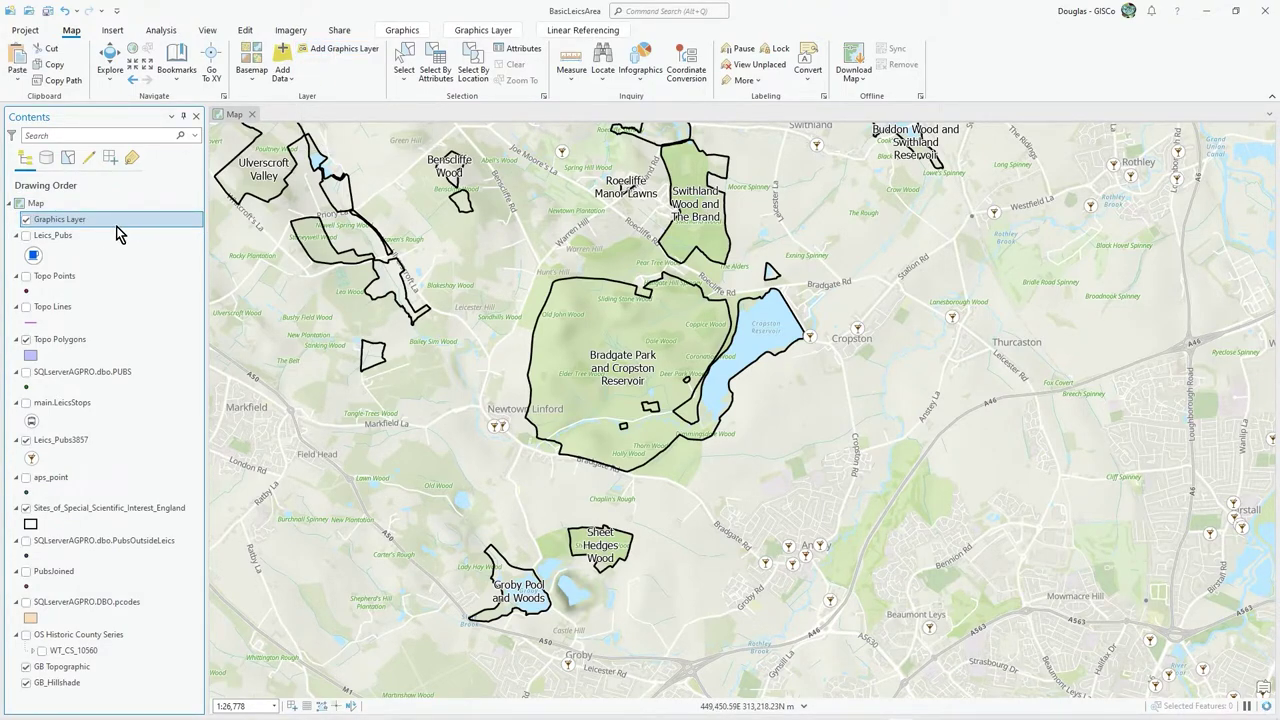
pyautogui.click(86, 220)
pyautogui.click(76, 240)
pyautogui.click(80, 221)
pyautogui.rightClick(80, 221)
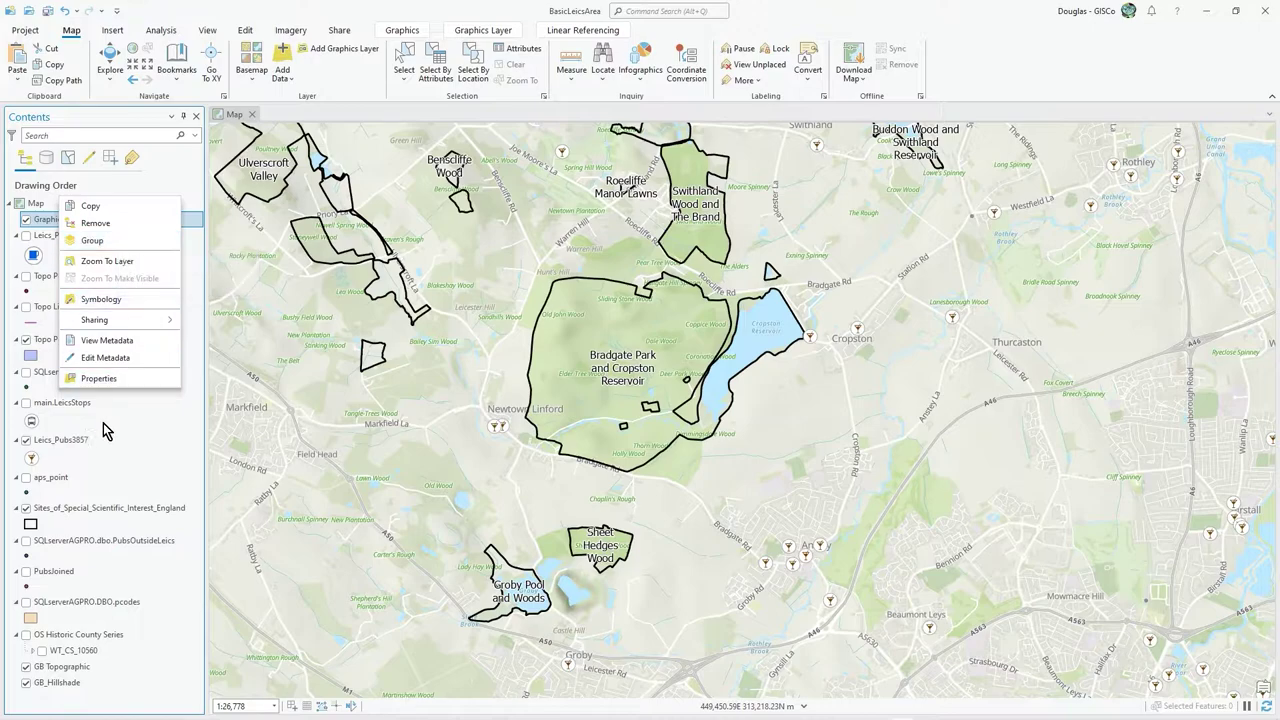
pyautogui.click(143, 432)
# Step: Add two more graphics layers to the map
pyautogui.click(340, 57)
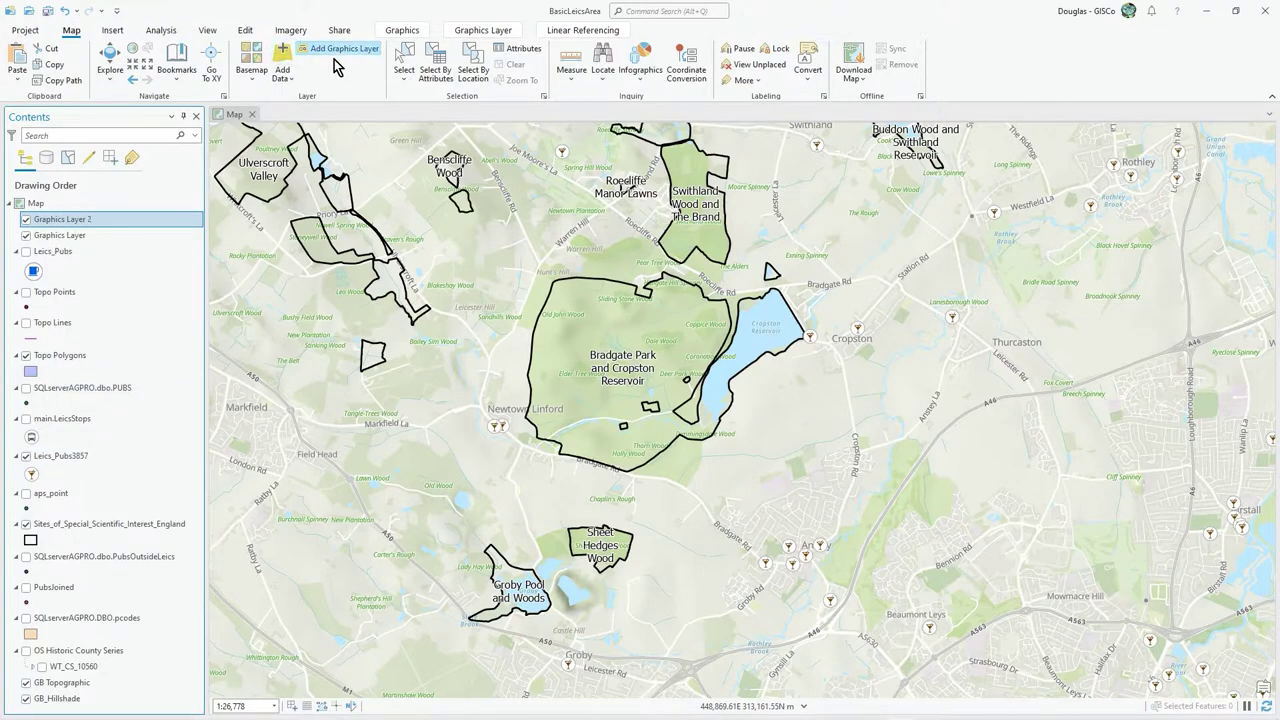
pyautogui.click(340, 57)
pyautogui.scroll(-6, 340, 57)
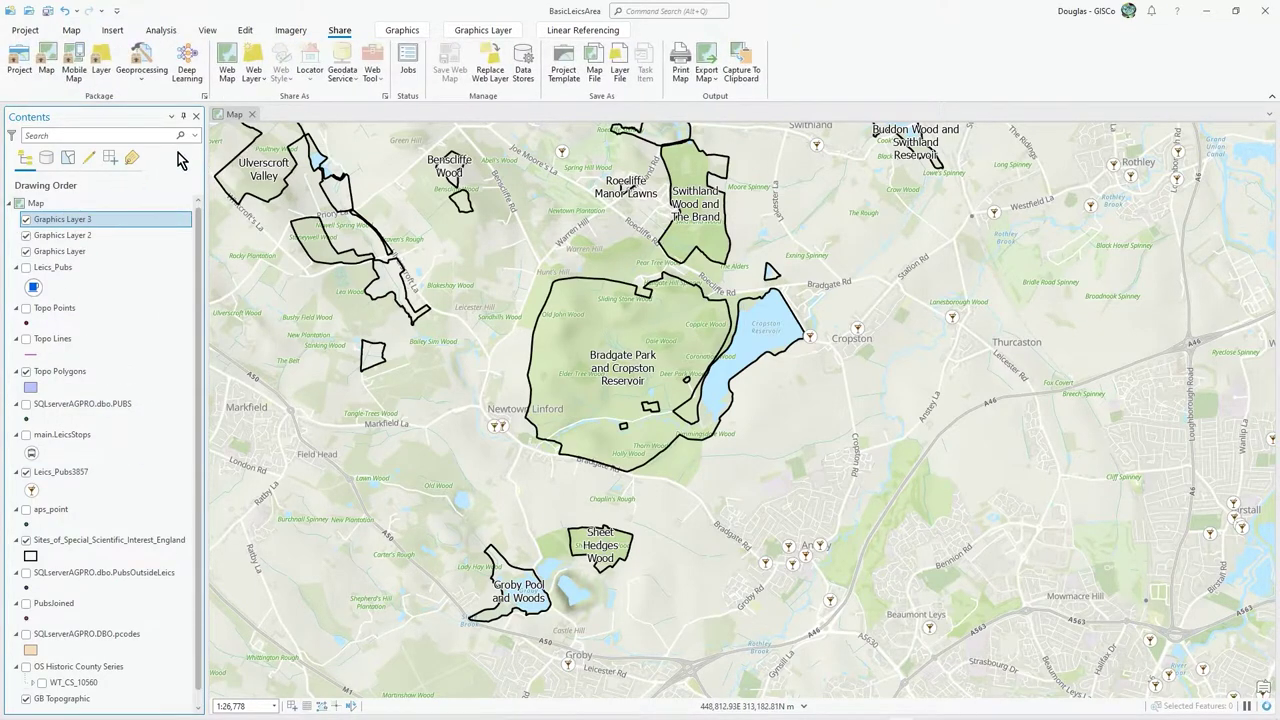
pyautogui.click(74, 31)
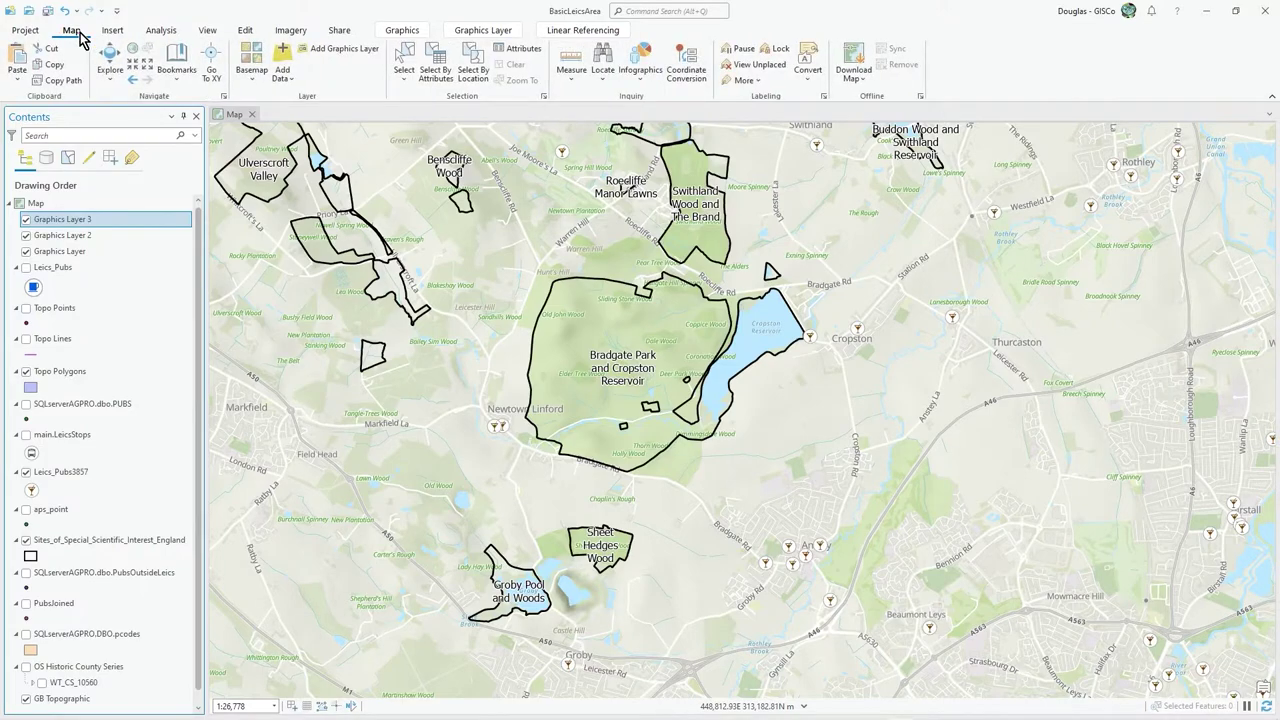
# Step: Remove the two extra graphics layers, keeping only the first one in the map
pyautogui.rightClick(76, 221)
pyautogui.click(110, 226)
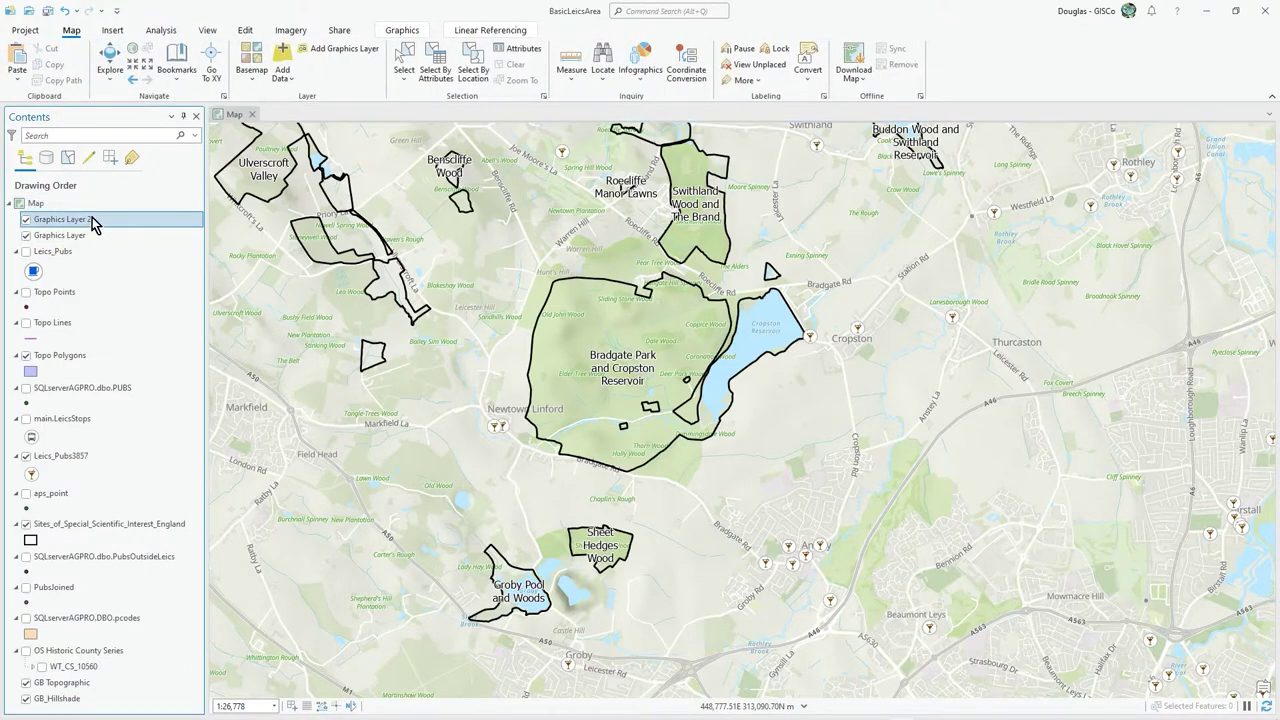
pyautogui.rightClick(92, 217)
pyautogui.click(128, 224)
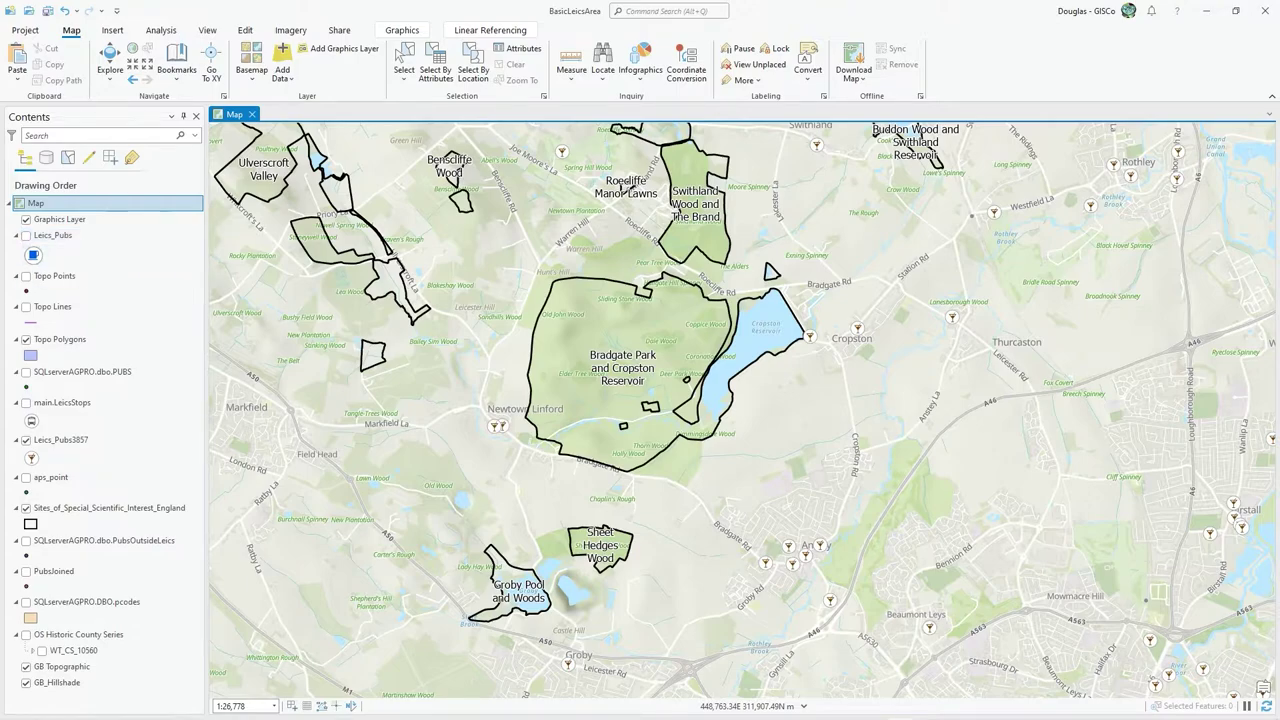
# Step: Select the graphics layer and review the graphics tools and layer settings available for it
pyautogui.click(102, 218)
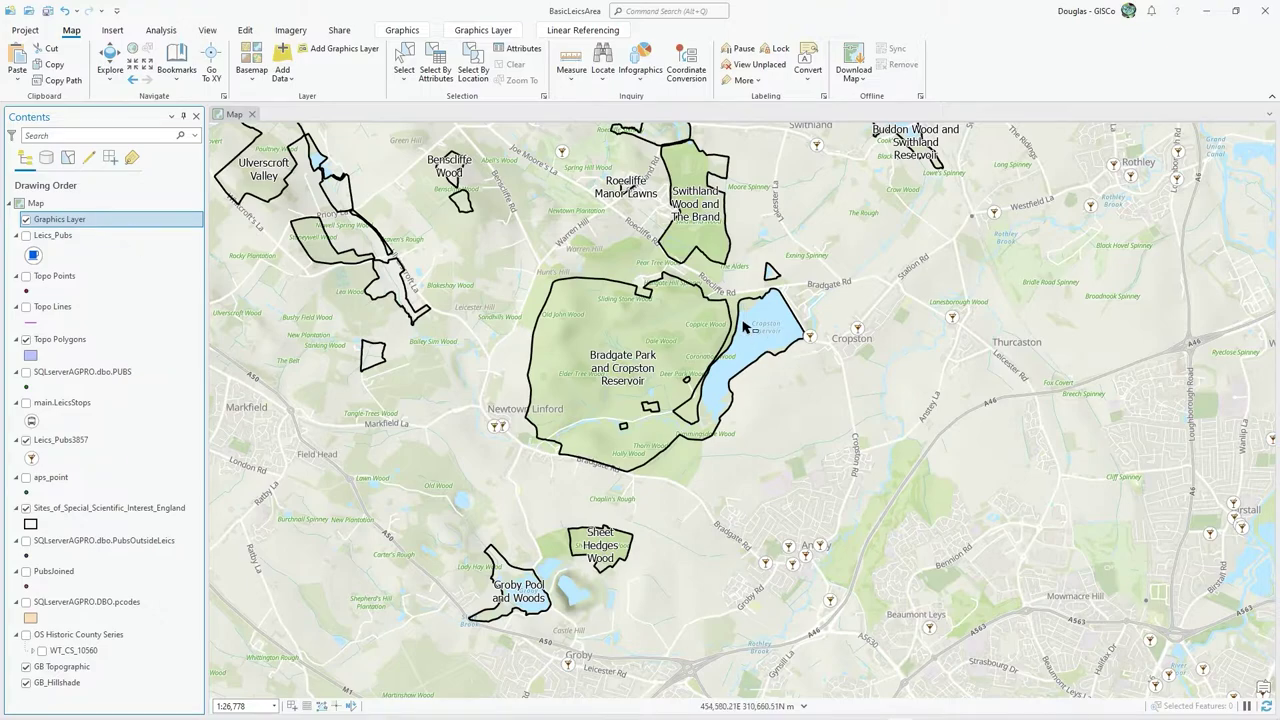
pyautogui.click(50, 220)
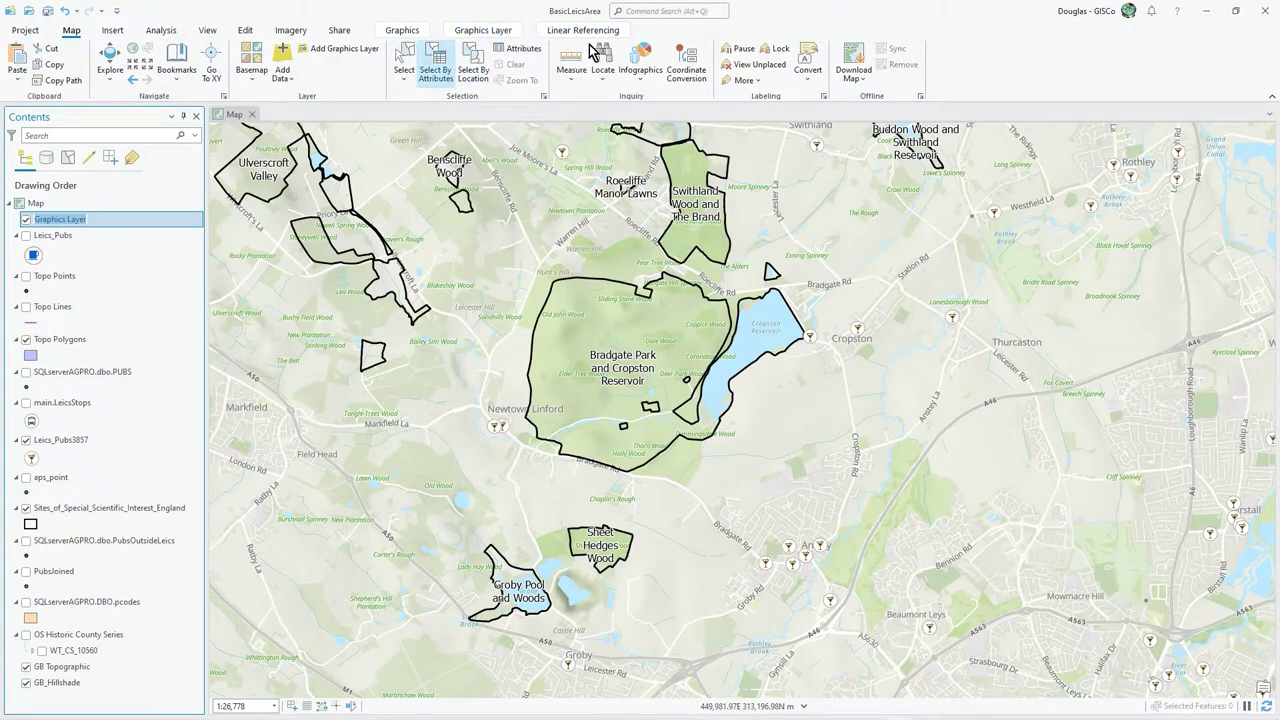
pyautogui.click(82, 241)
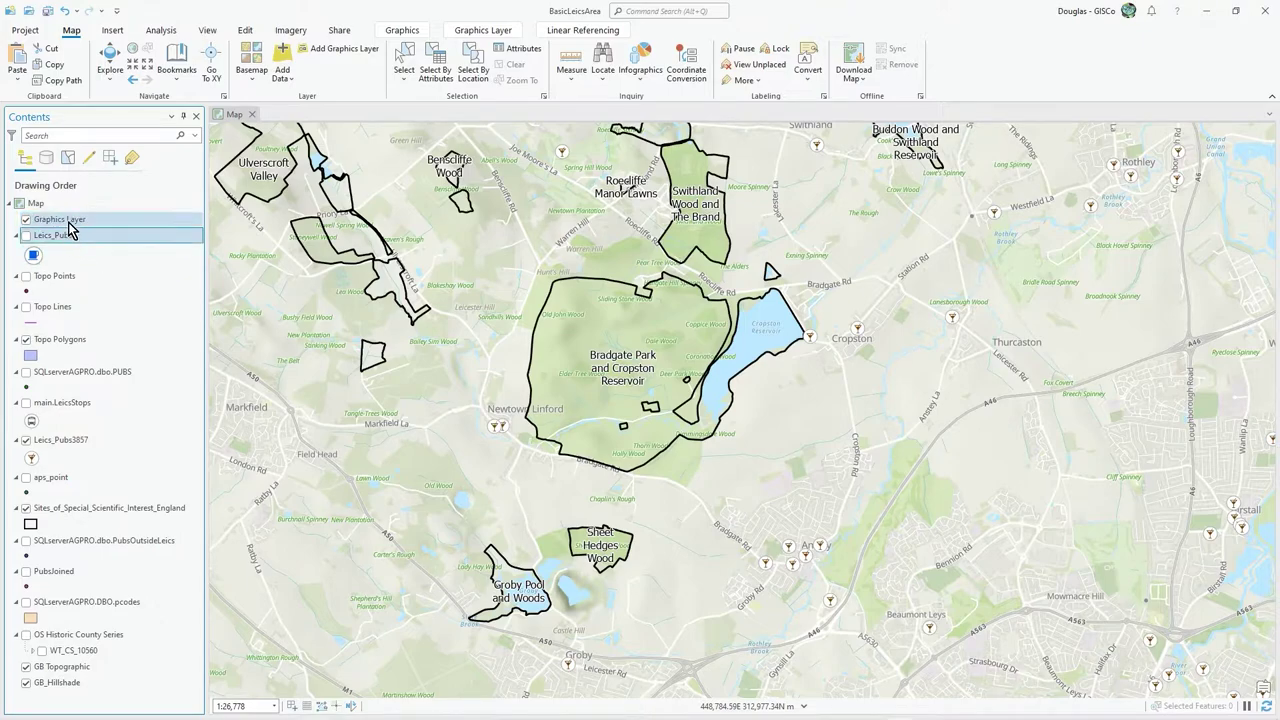
pyautogui.click(67, 221)
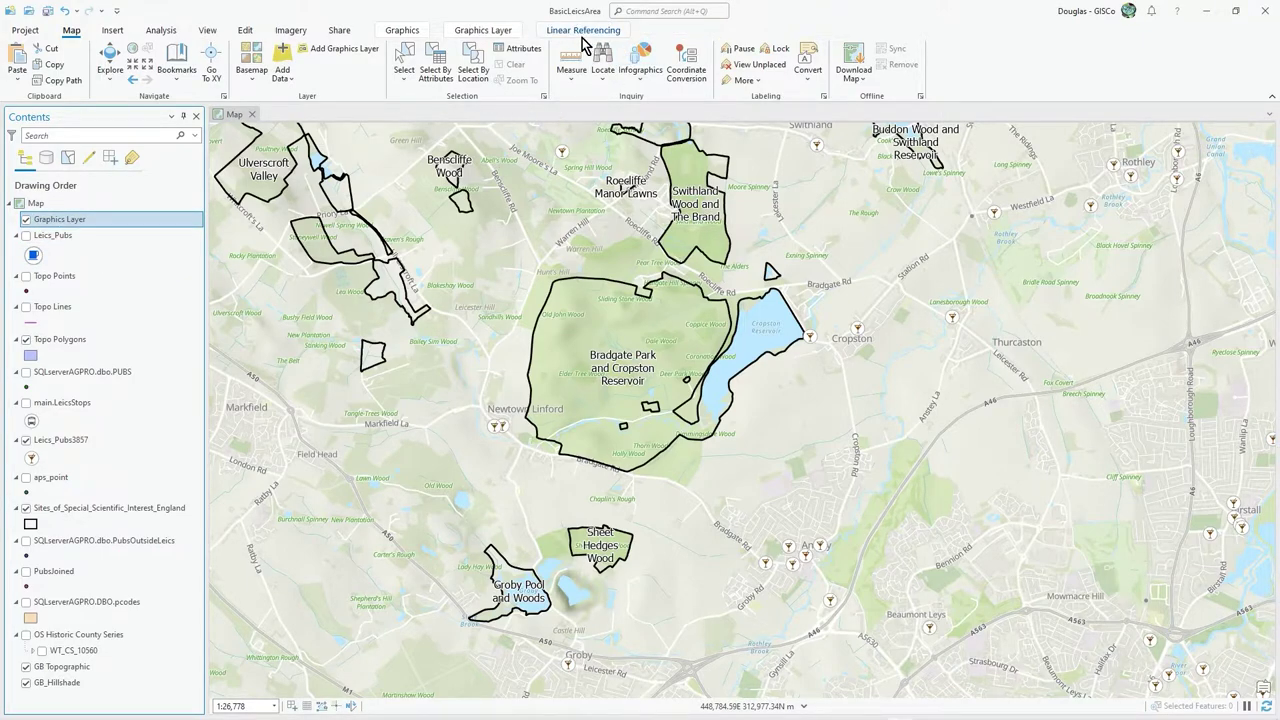
pyautogui.click(398, 31)
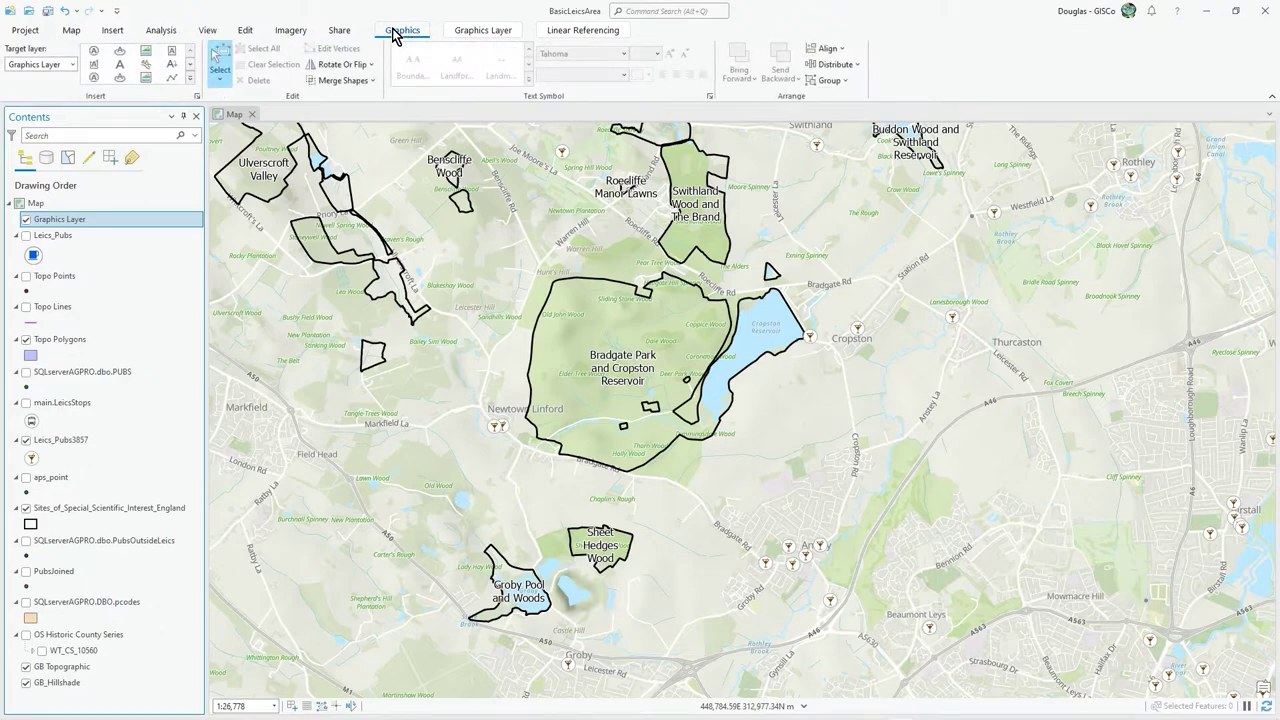
pyautogui.click(466, 32)
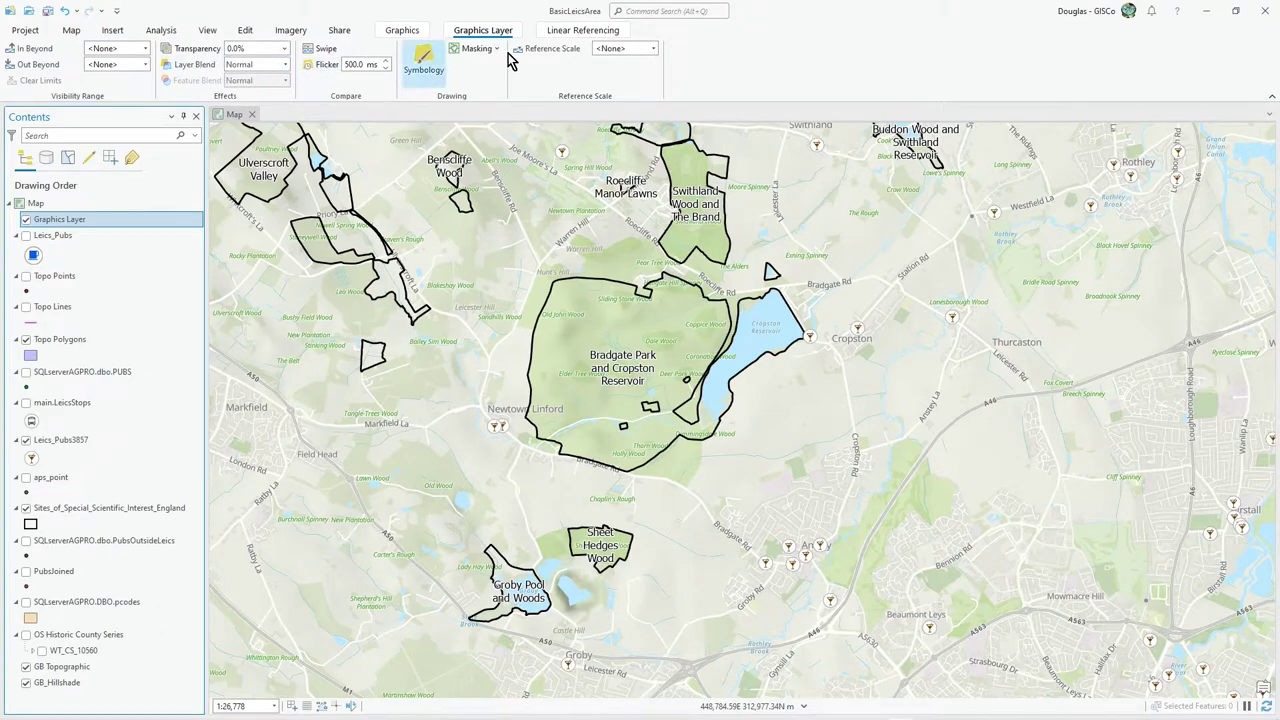
# Step: Insert the picture Ash_Tree.jpg into the graphics layer, placing it just southeast of Bradgate Park
pyautogui.click(400, 33)
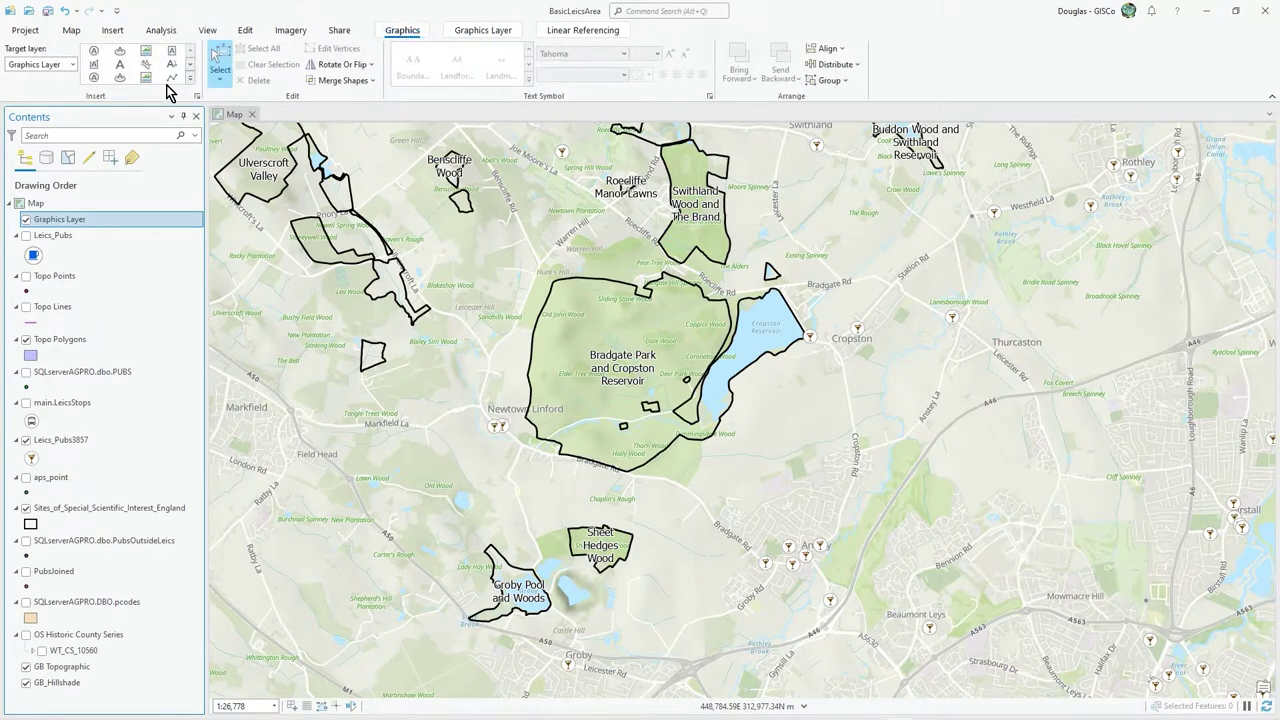
pyautogui.click(190, 80)
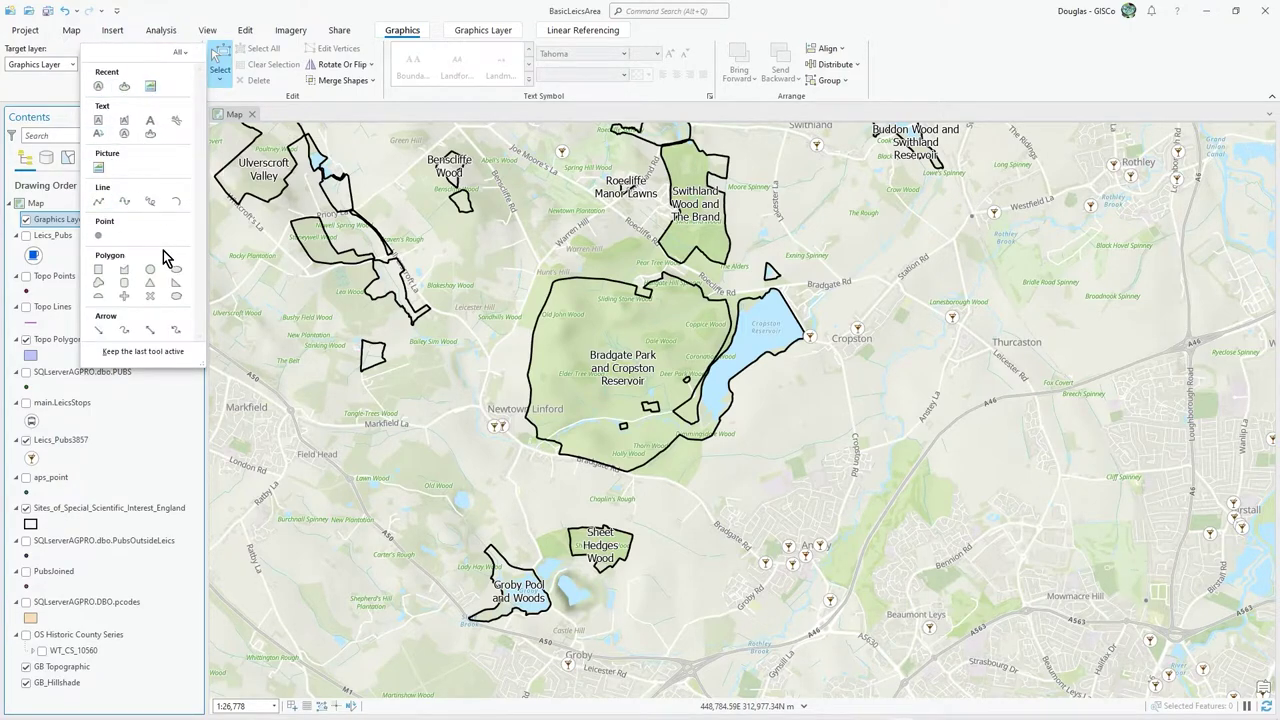
pyautogui.click(150, 90)
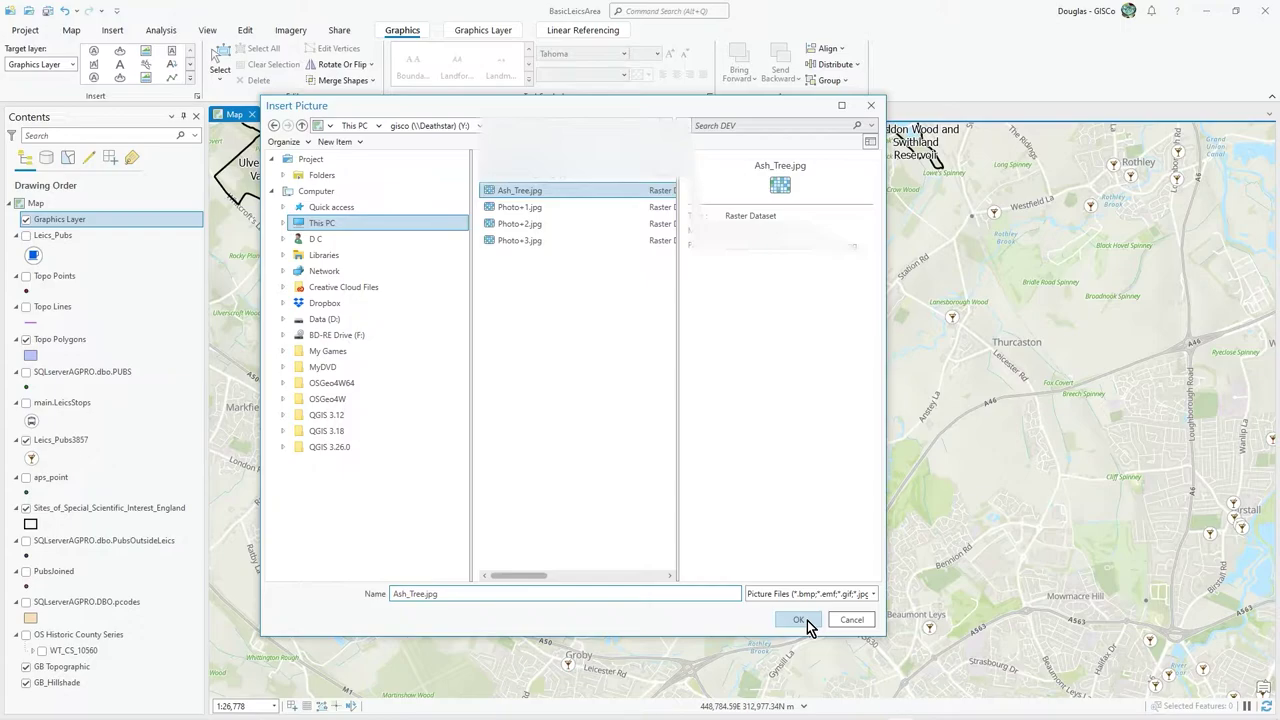
pyautogui.click(799, 620)
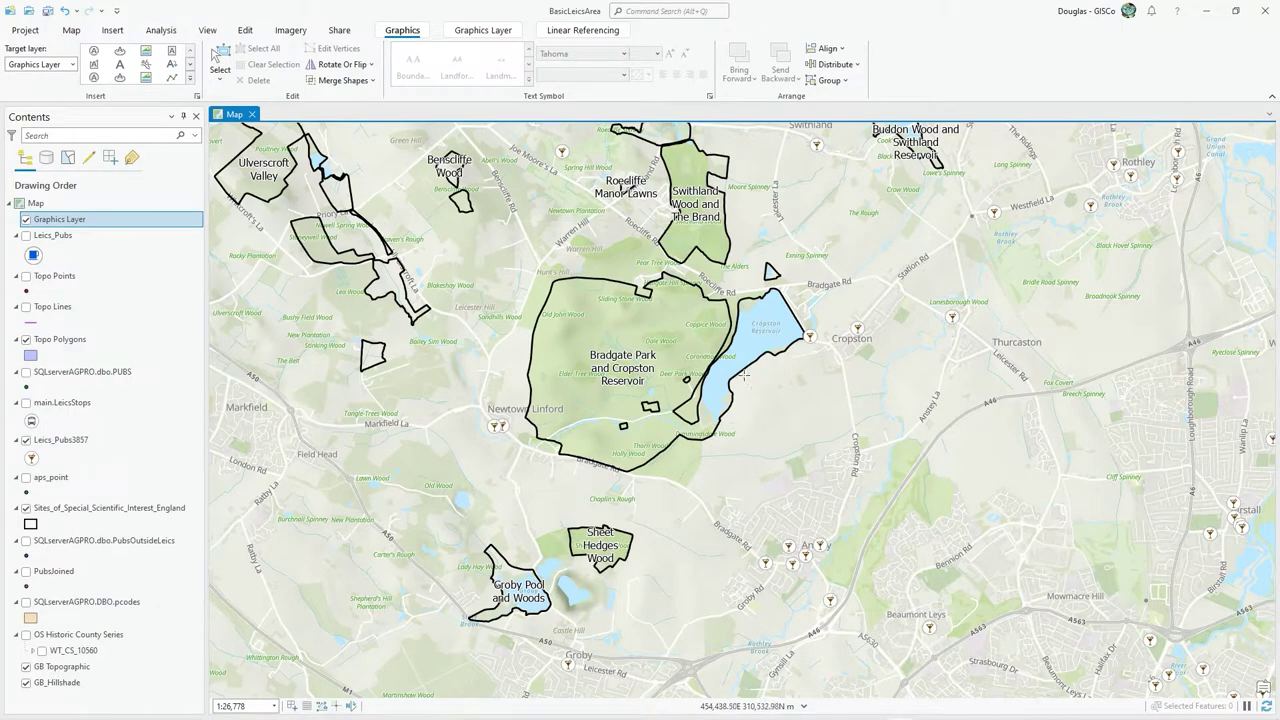
pyautogui.click(708, 445)
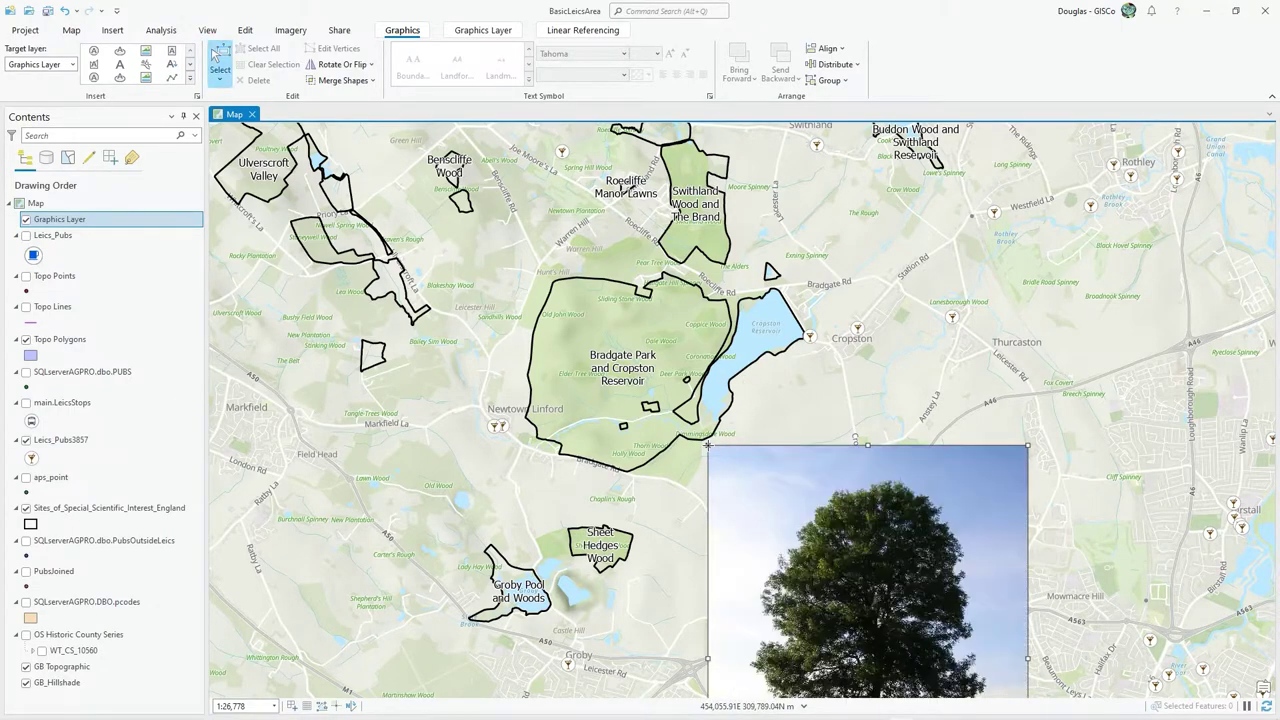
# Step: Shrink the tree picture to about 1,297 wide by 1,729 high and move it over the southern part of Cropston Reservoir
pyautogui.scroll(-5, 845, 490)
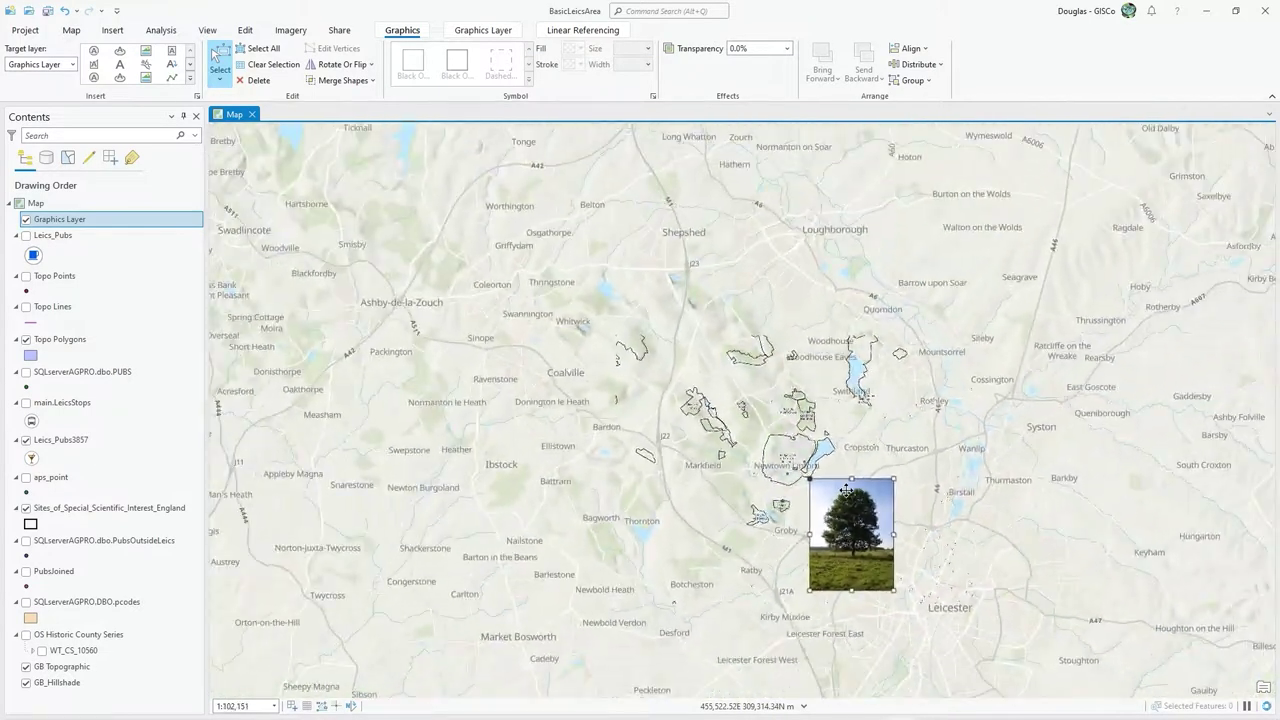
pyautogui.scroll(3, 845, 490)
pyautogui.scroll(2, 845, 490)
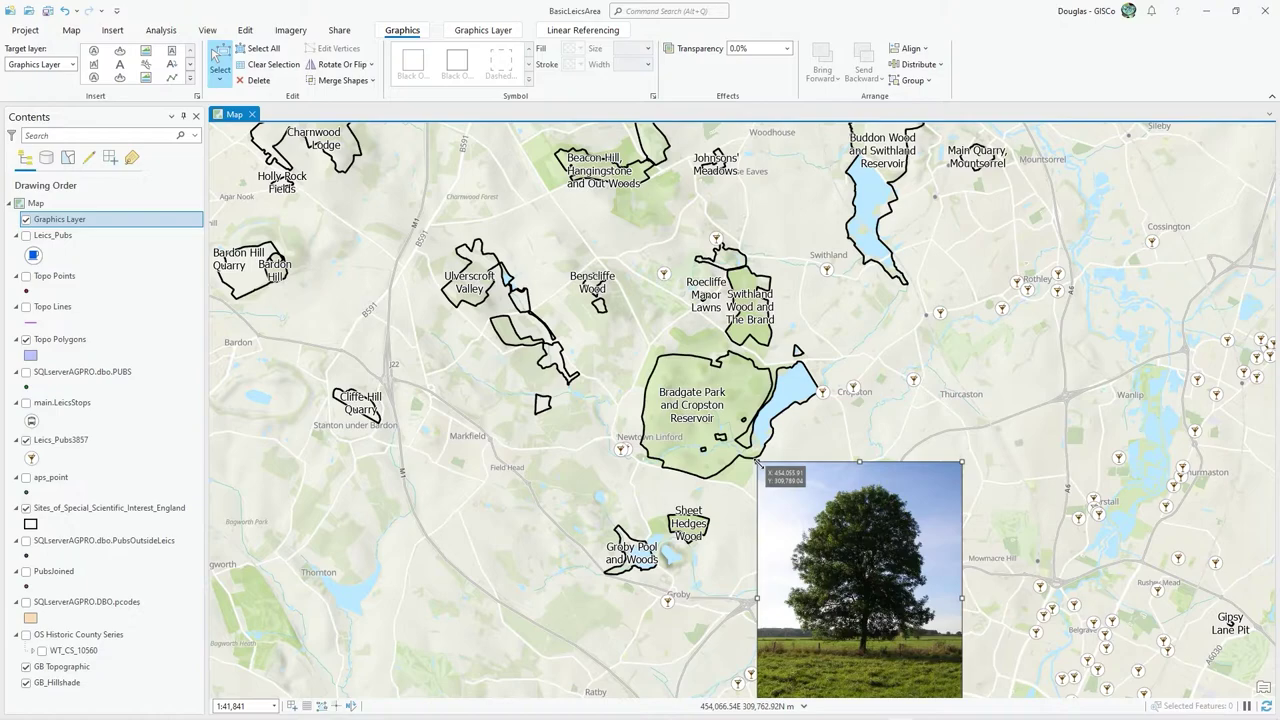
pyautogui.moveTo(758, 463)
pyautogui.mouseDown()
pyautogui.moveTo(900, 642)
pyautogui.moveTo(773, 423)
pyautogui.mouseUp()
pyautogui.scroll(2, 774, 426)
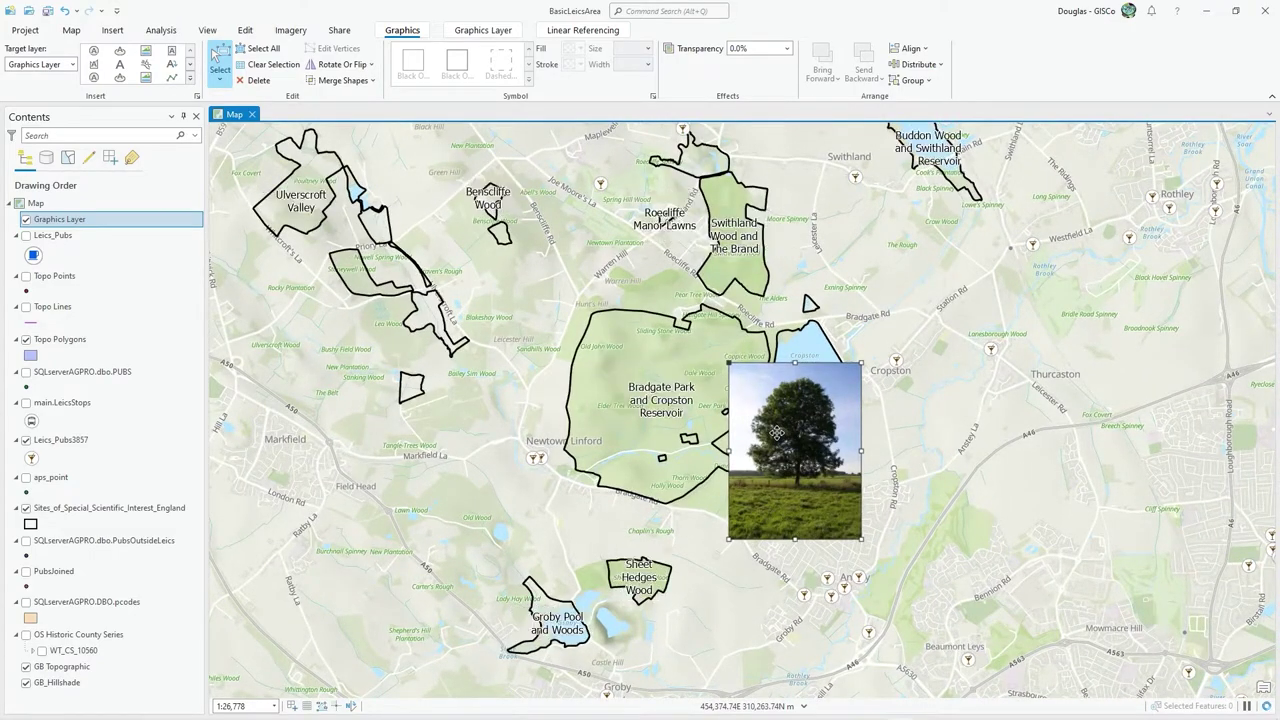
pyautogui.moveTo(729, 363); pyautogui.dragTo(739, 377)
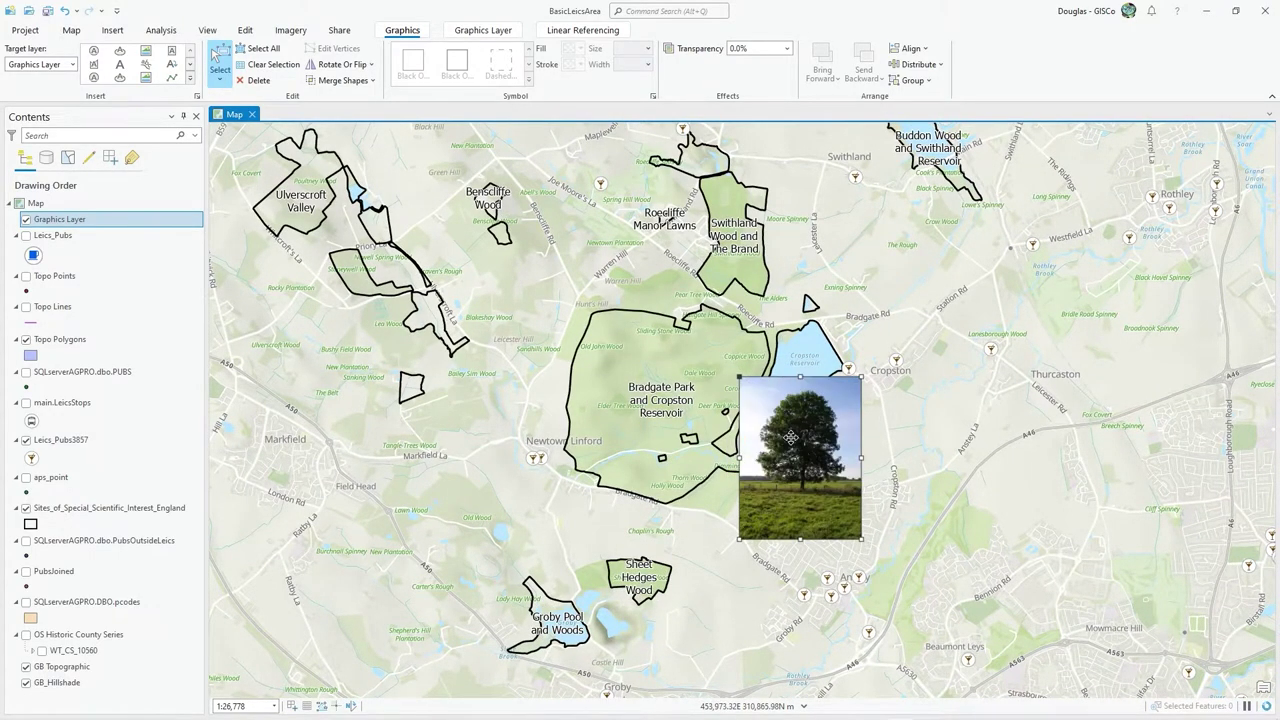
pyautogui.moveTo(790, 437); pyautogui.dragTo(779, 420)
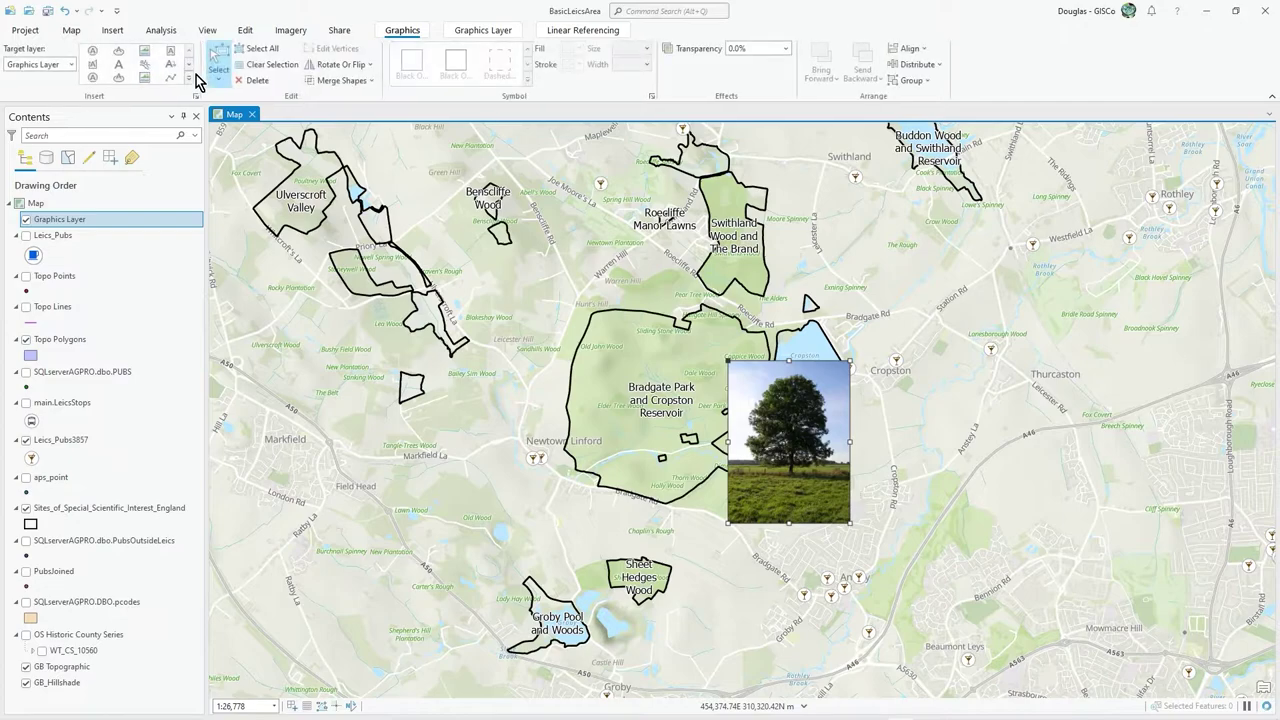
# Step: Examine the tree picture's element properties, covering its source path, display effects, size and position
pyautogui.click(190, 78)
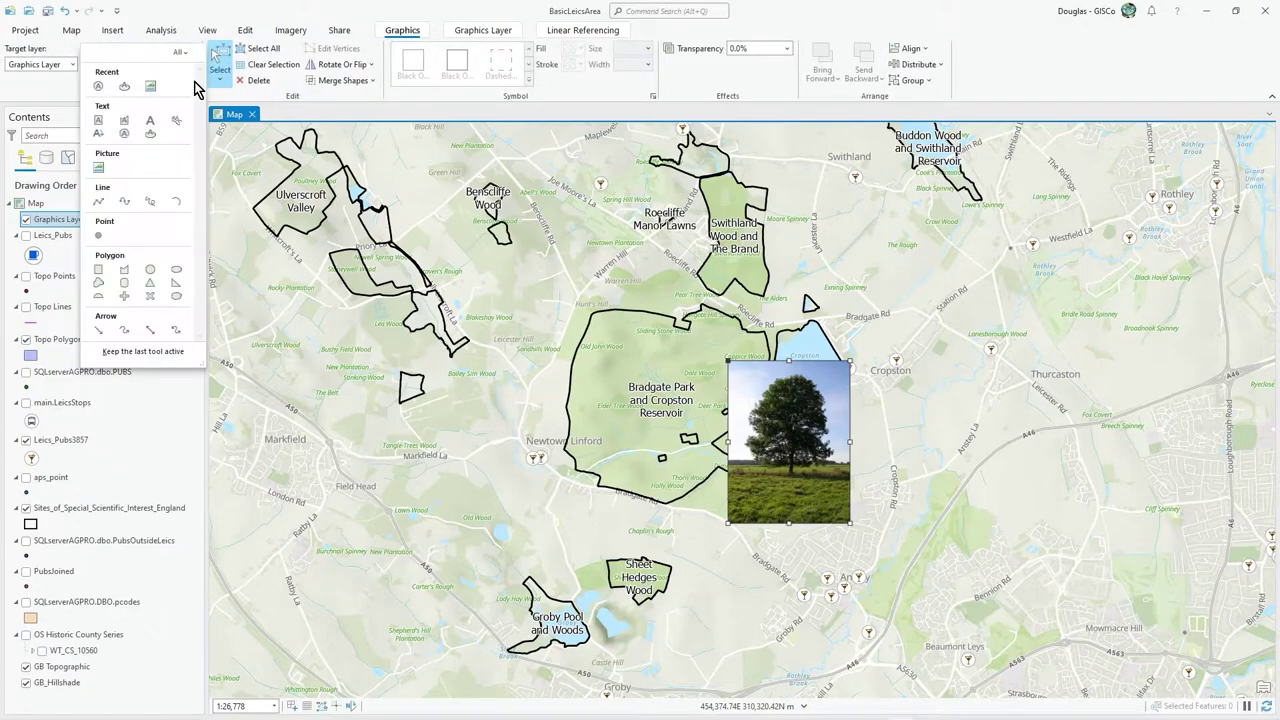
pyautogui.click(342, 114)
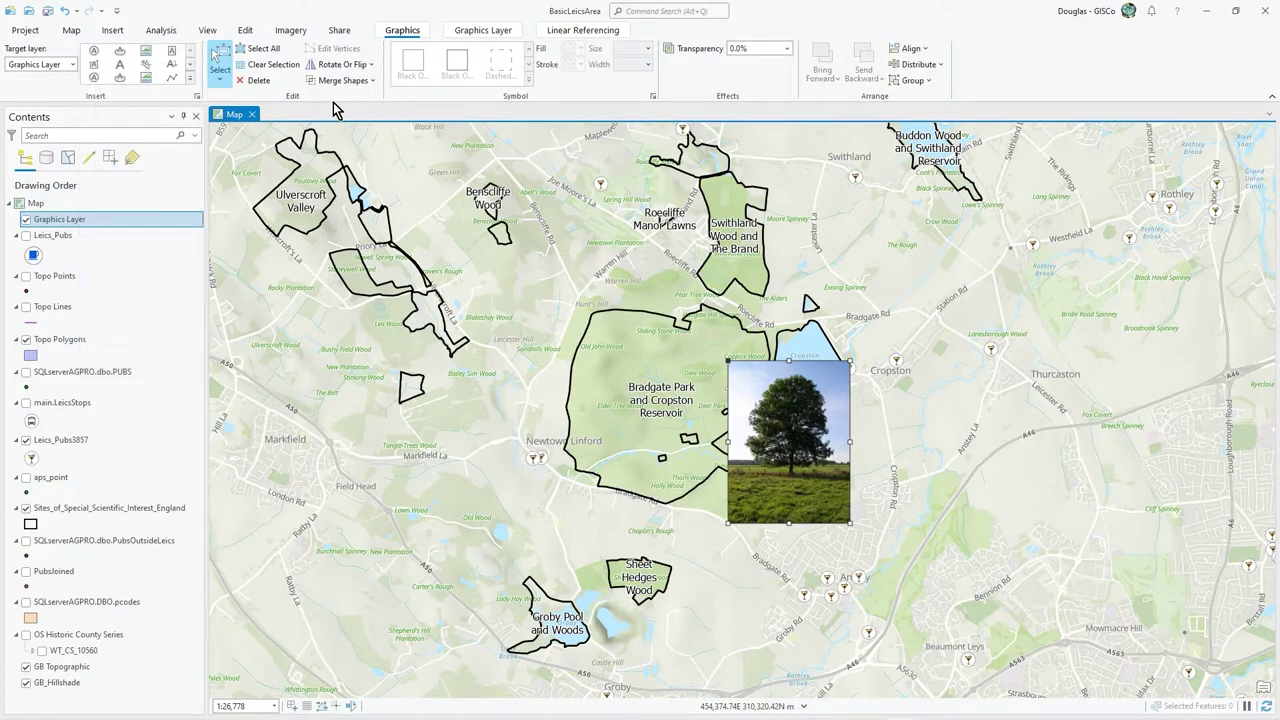
pyautogui.rightClick(772, 449)
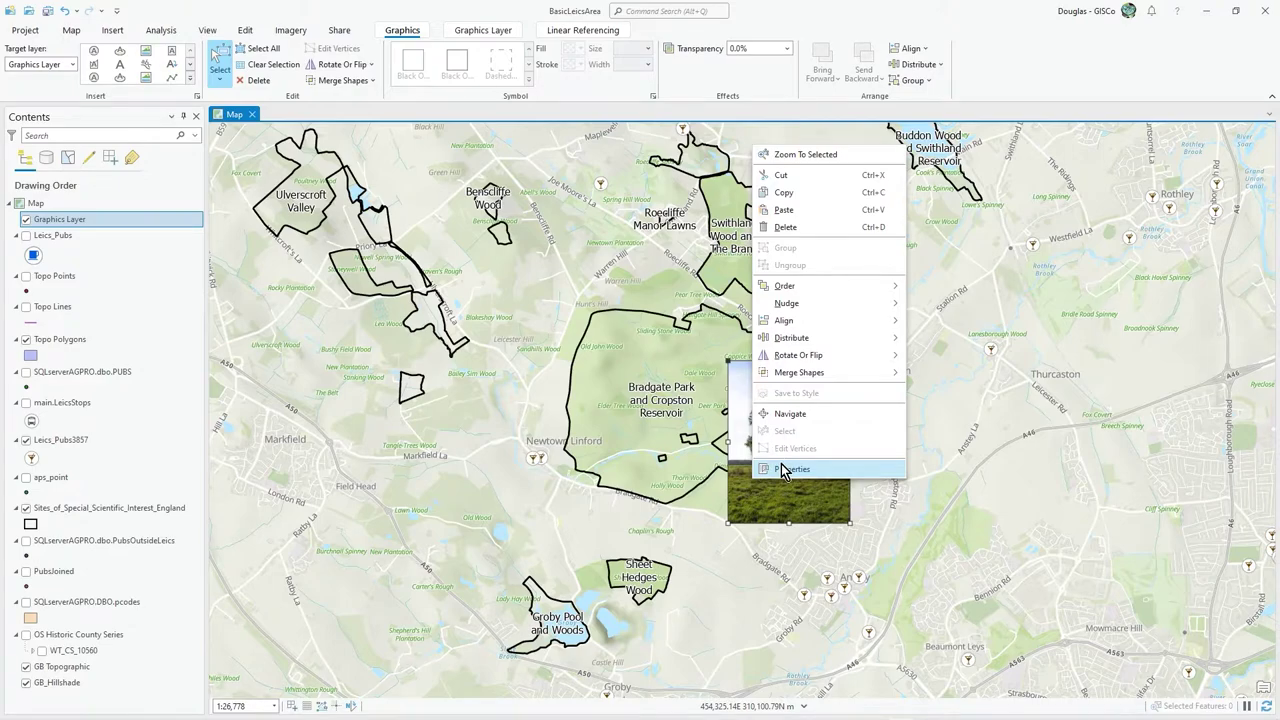
pyautogui.click(792, 469)
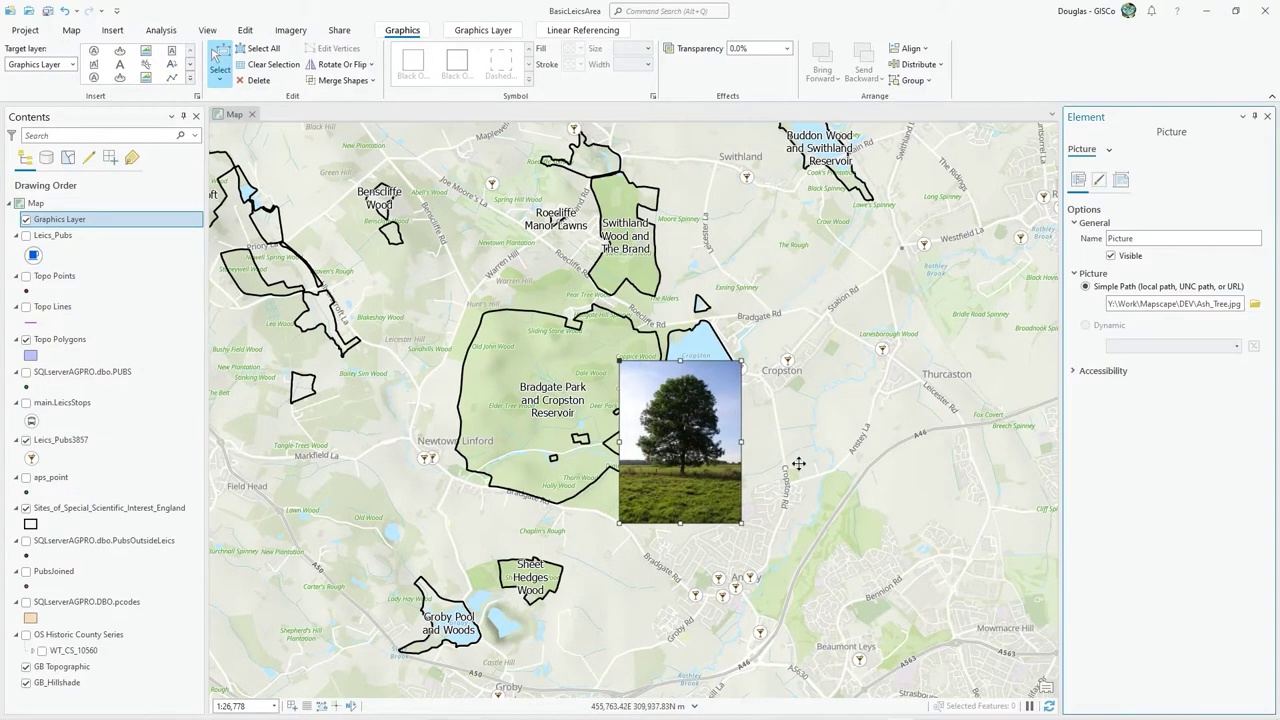
pyautogui.click(1099, 180)
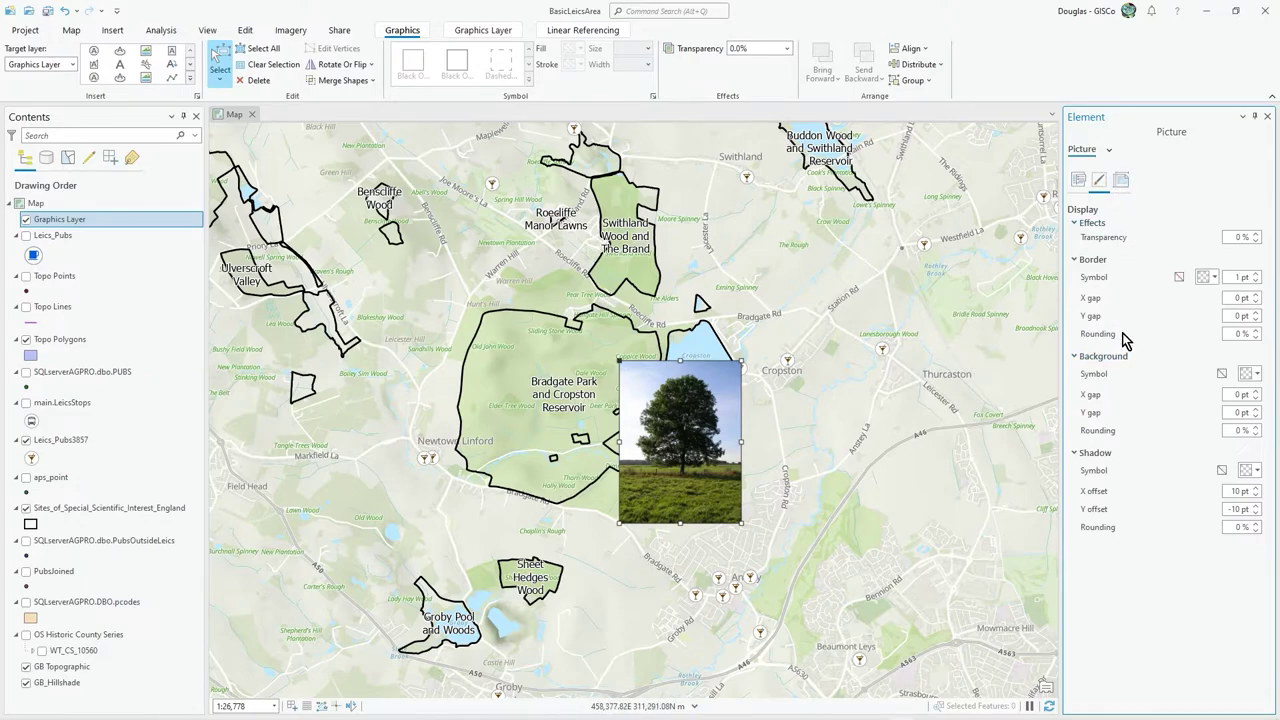
pyautogui.click(1120, 180)
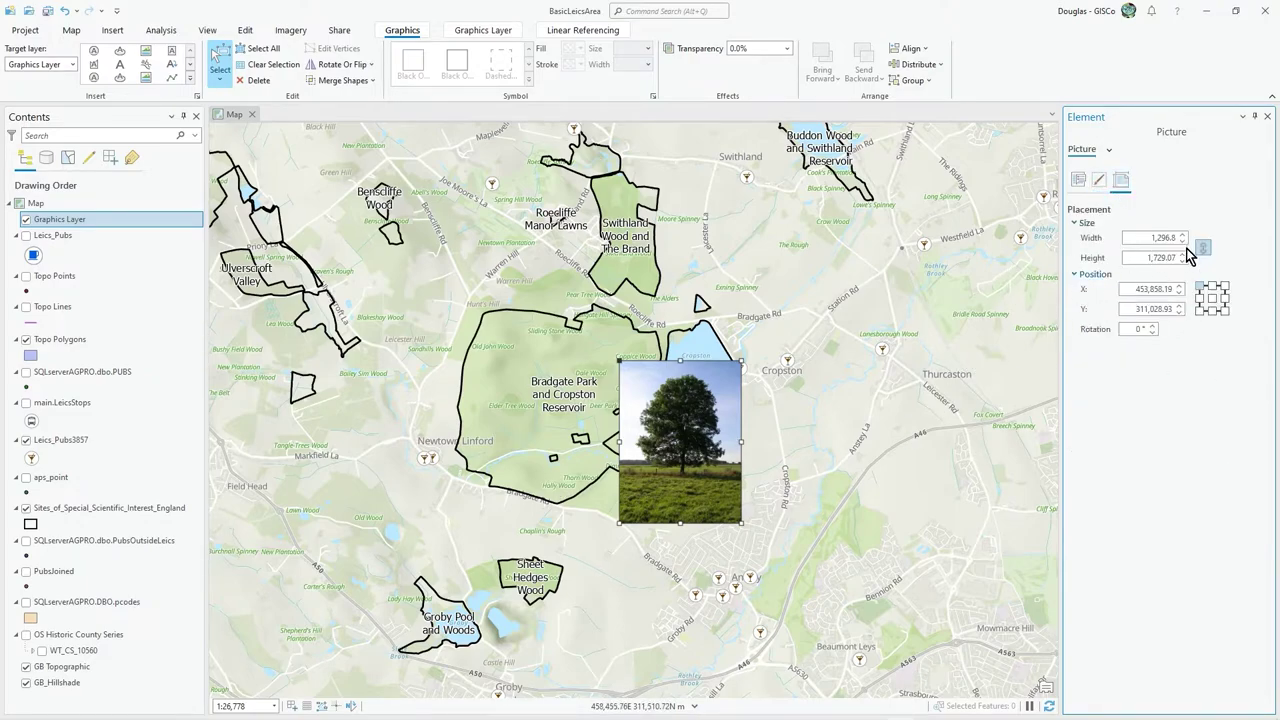
pyautogui.click(1086, 174)
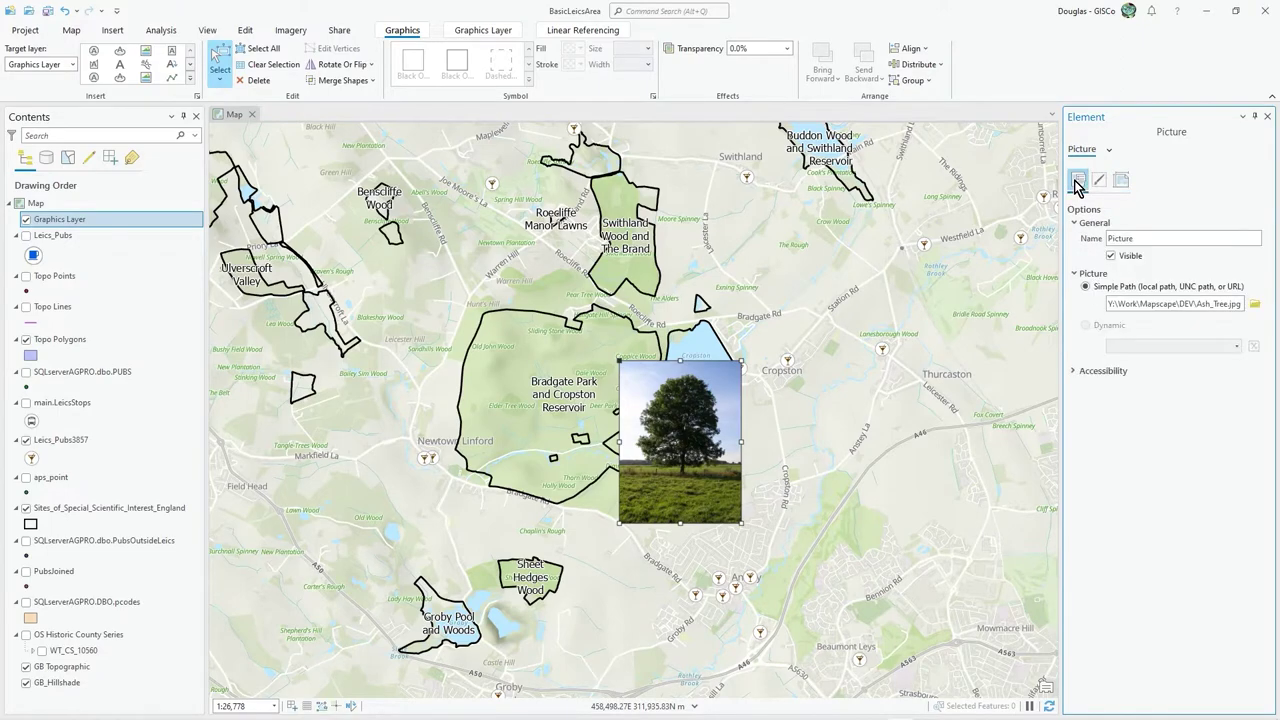
pyautogui.click(777, 418)
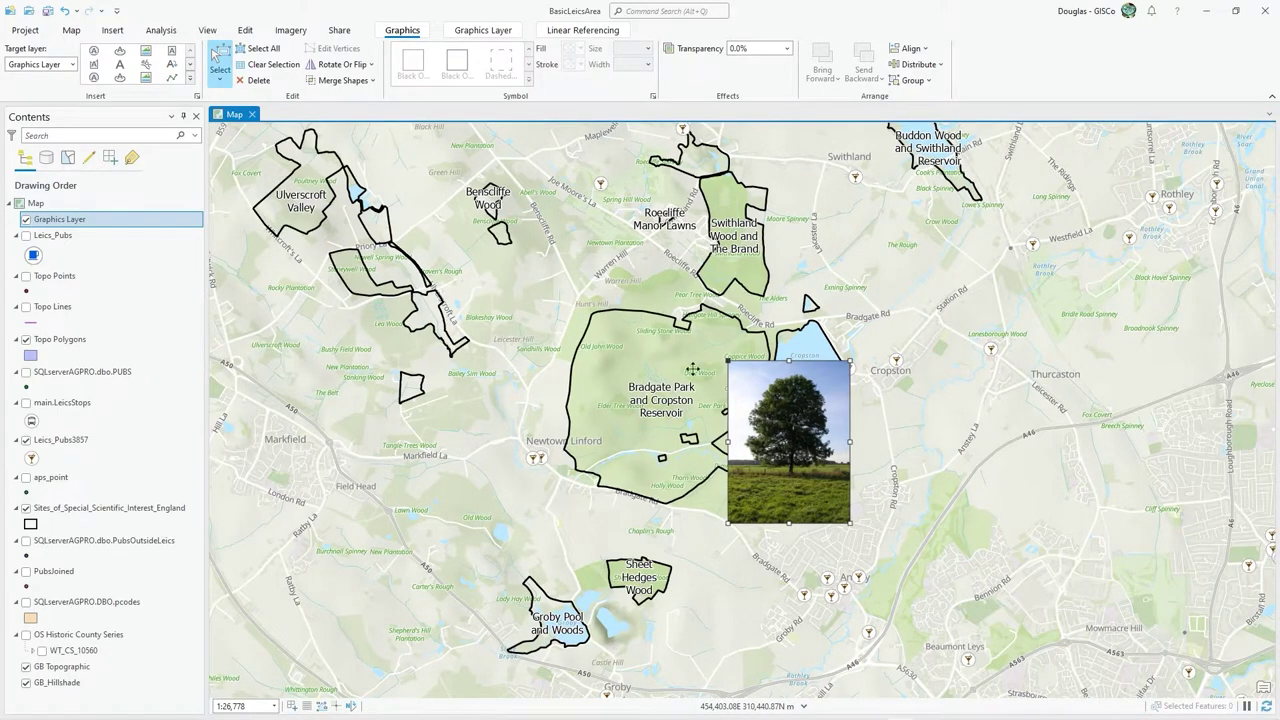
# Step: Set the graphics layer's transparency to 8.4% and inspect the tree picture up close
pyautogui.click(484, 31)
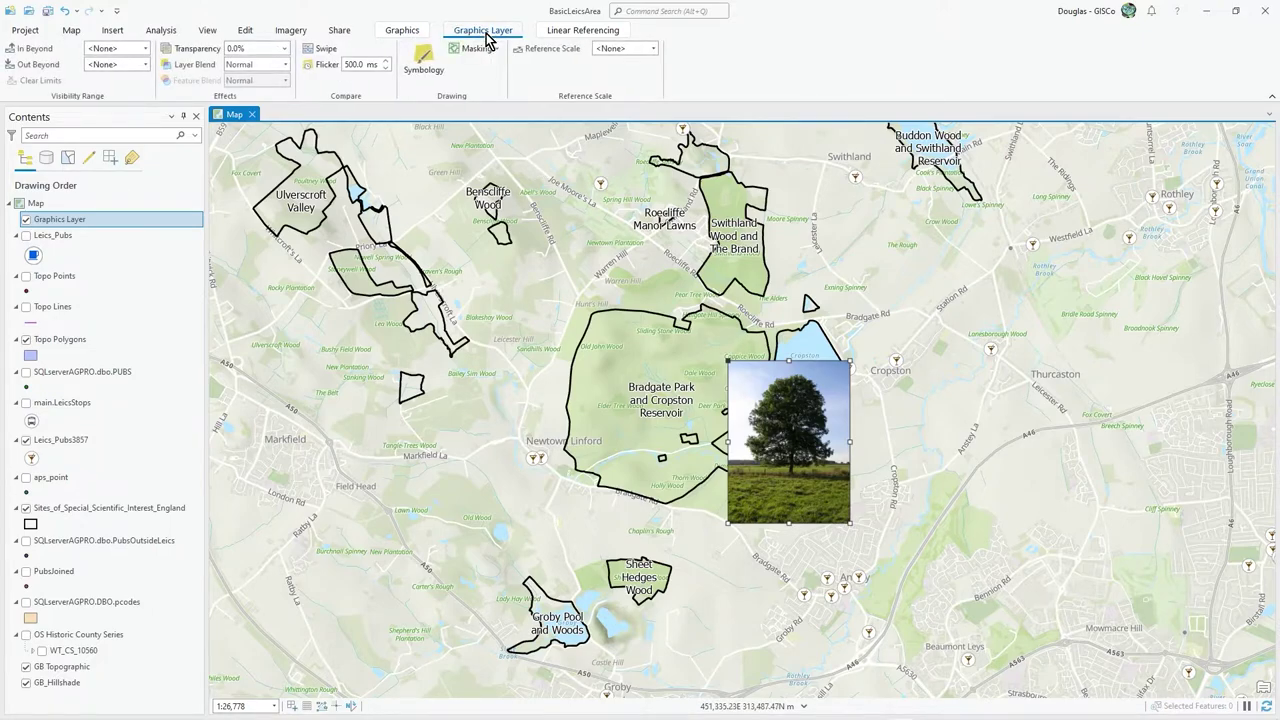
pyautogui.click(284, 48)
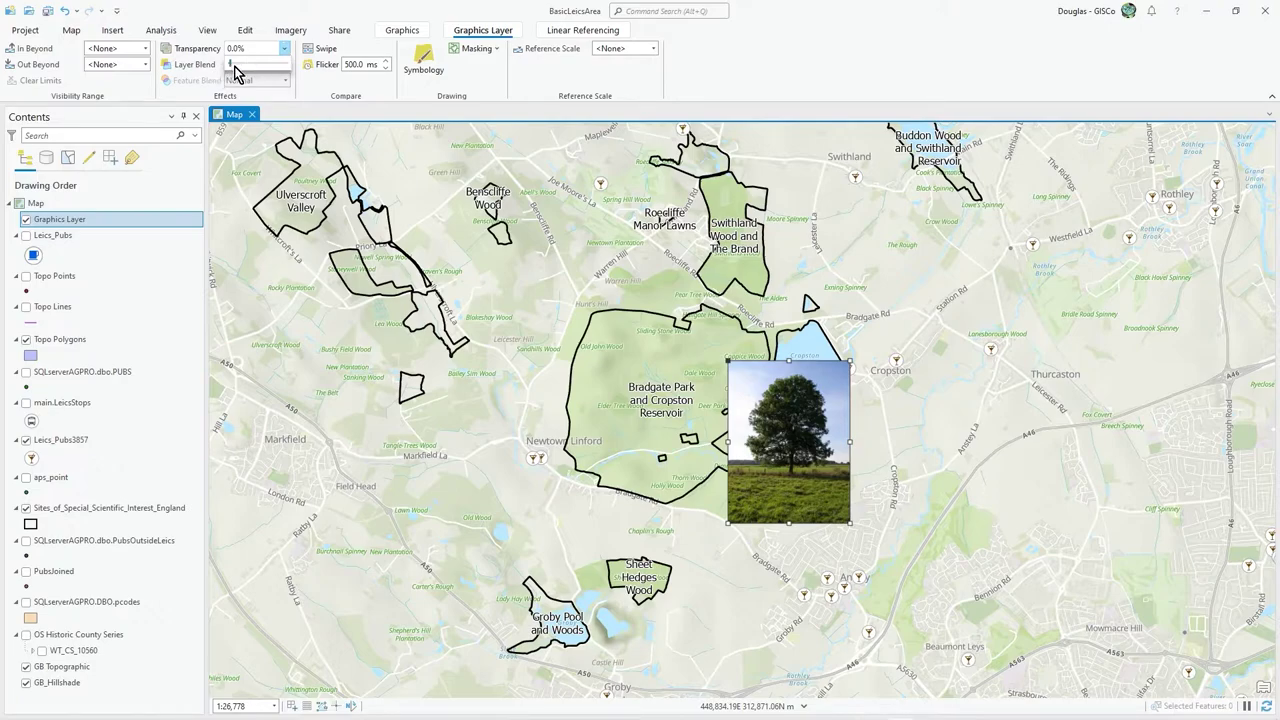
pyautogui.moveTo(235, 68)
pyautogui.mouseDown()
pyautogui.moveTo(270, 75)
pyautogui.moveTo(236, 61)
pyautogui.mouseUp()
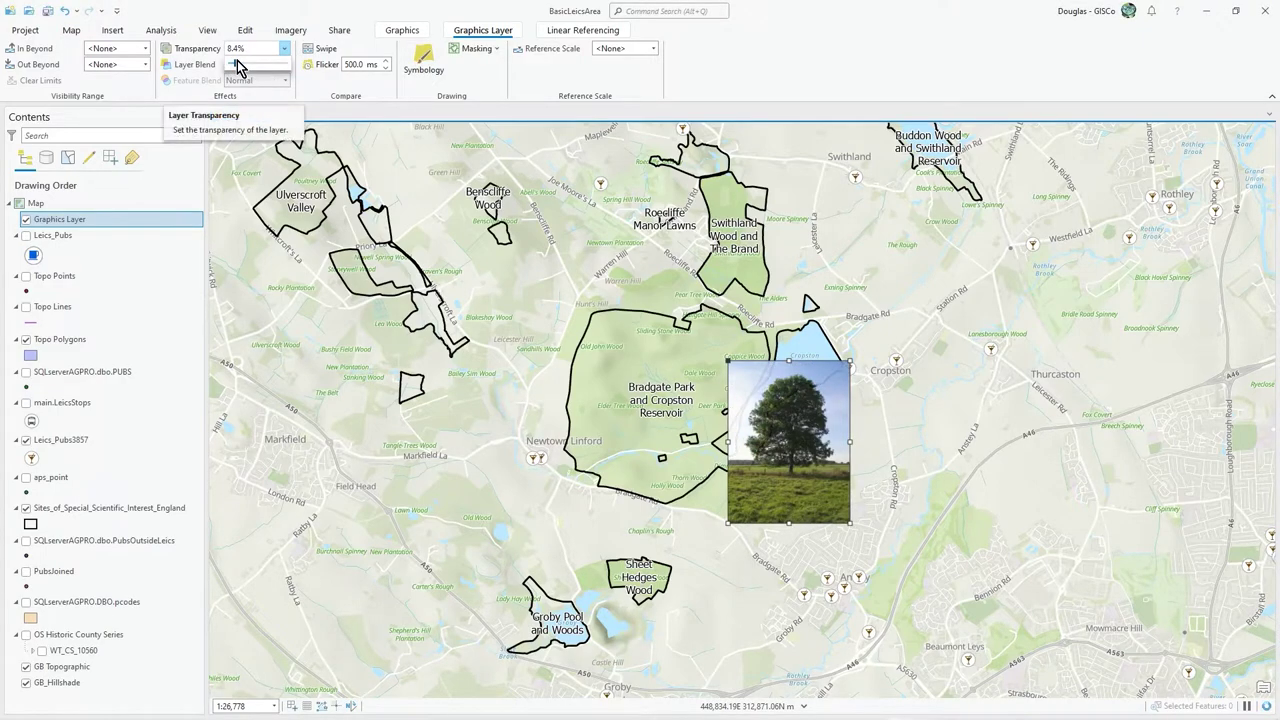
pyautogui.scroll(2, 790, 384)
pyautogui.scroll(1, 790, 381)
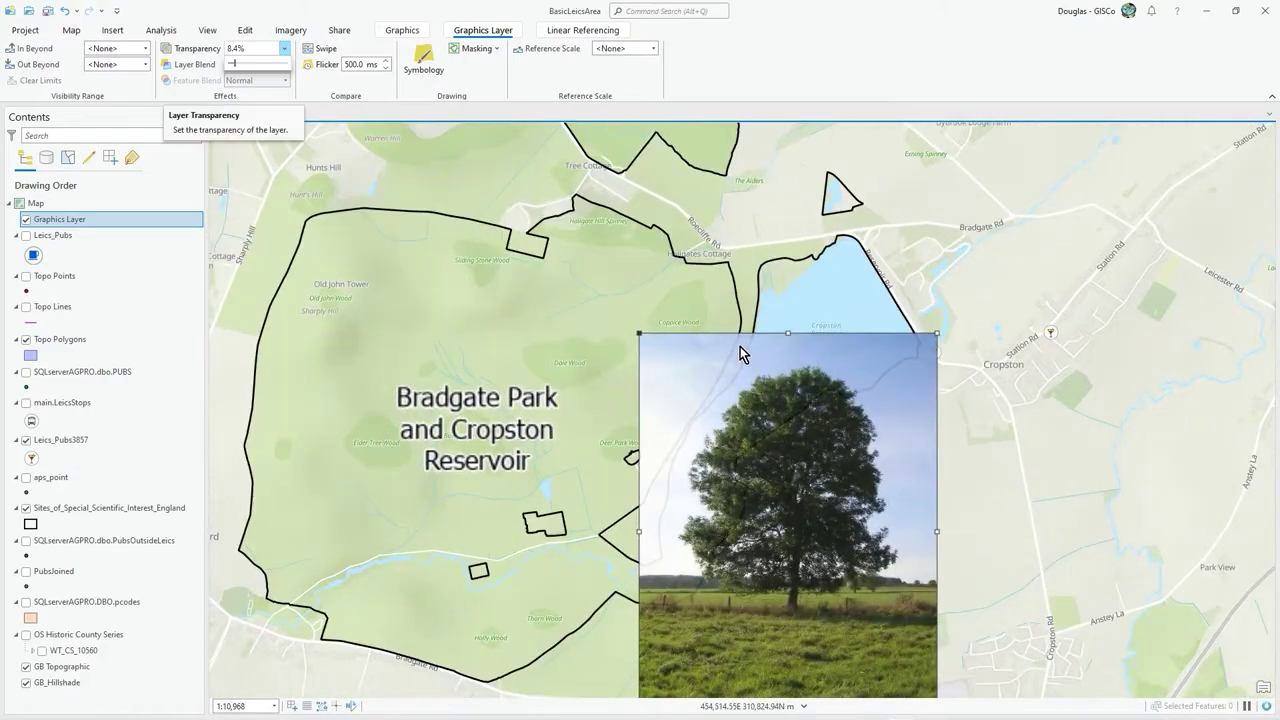
pyautogui.scroll(-3, 846, 436)
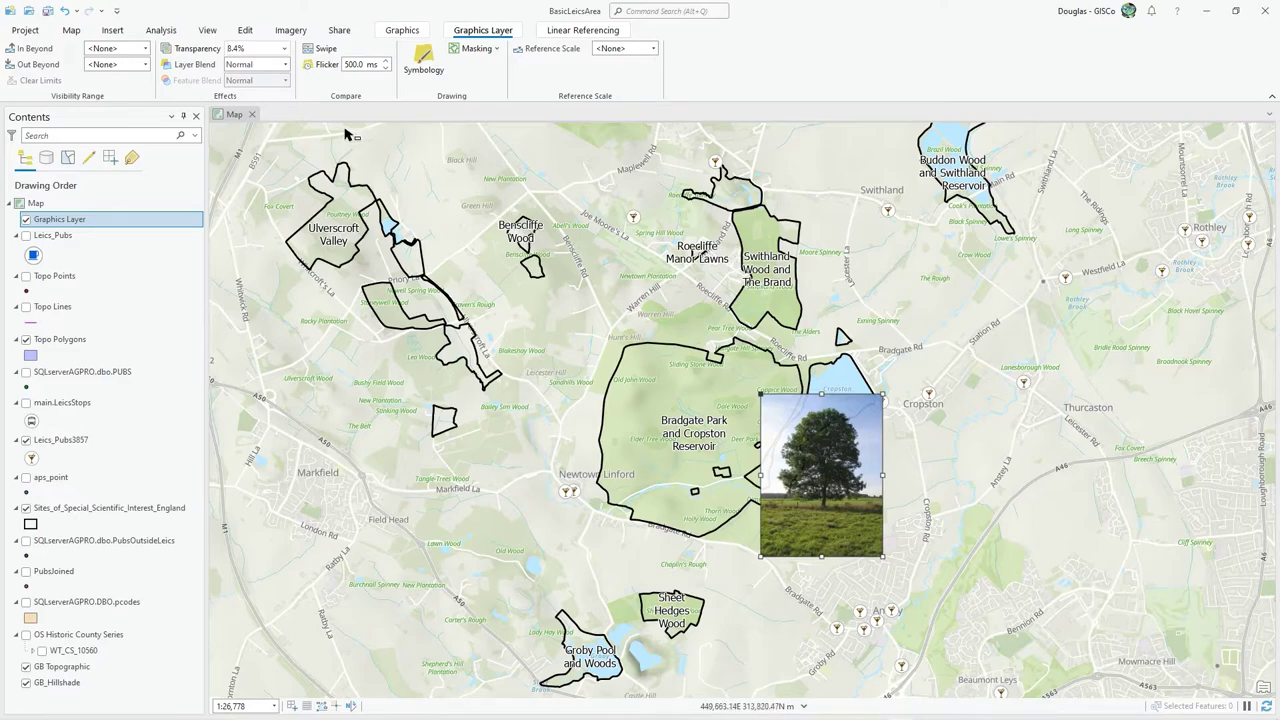
# Step: Mask the graphics layer with Sites_of_Special_Scientific_Interest_England and reposition the tree picture across the southeastern edge of Bradgate Park and Cropston Reservoir
pyautogui.click(494, 49)
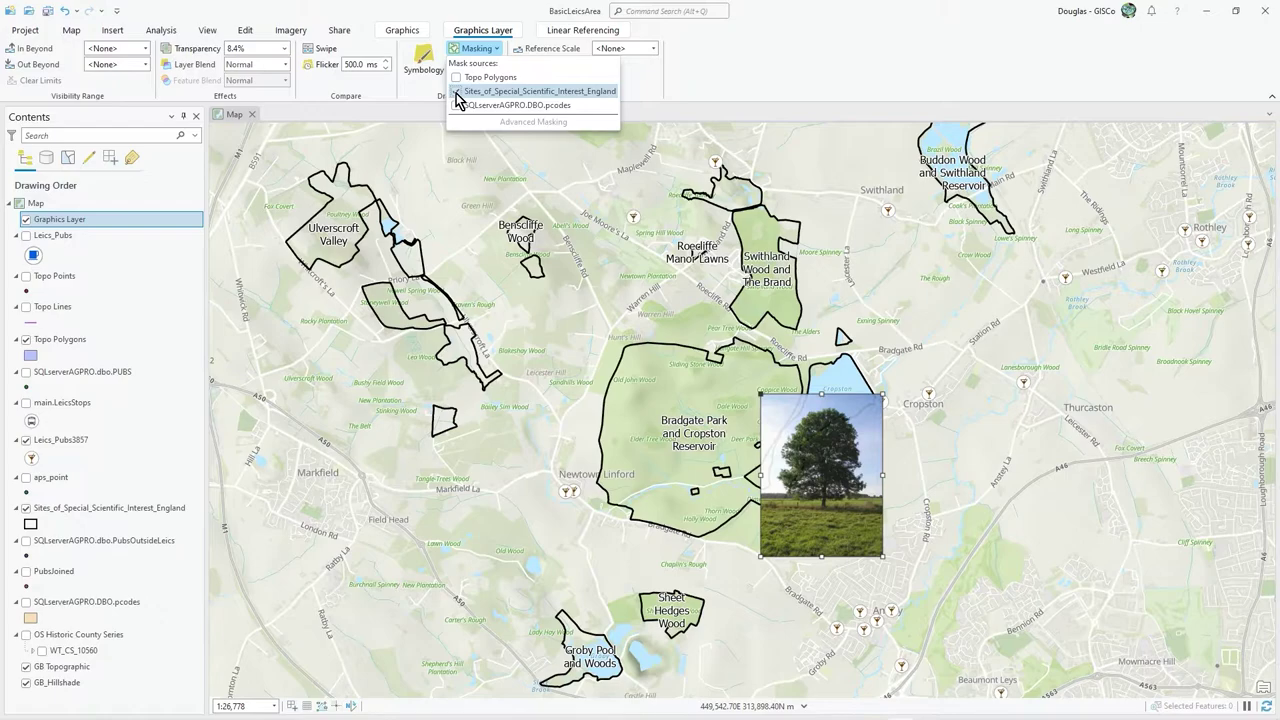
pyautogui.click(727, 78)
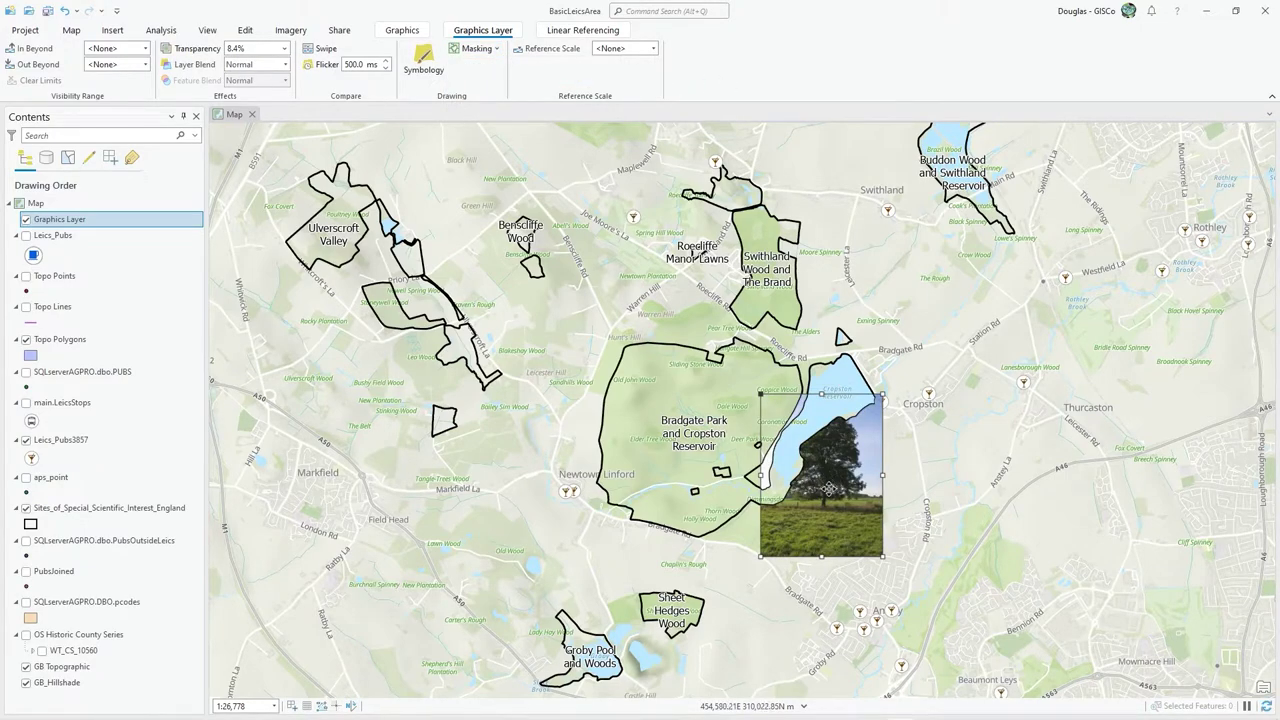
pyautogui.moveTo(824, 484); pyautogui.dragTo(771, 443)
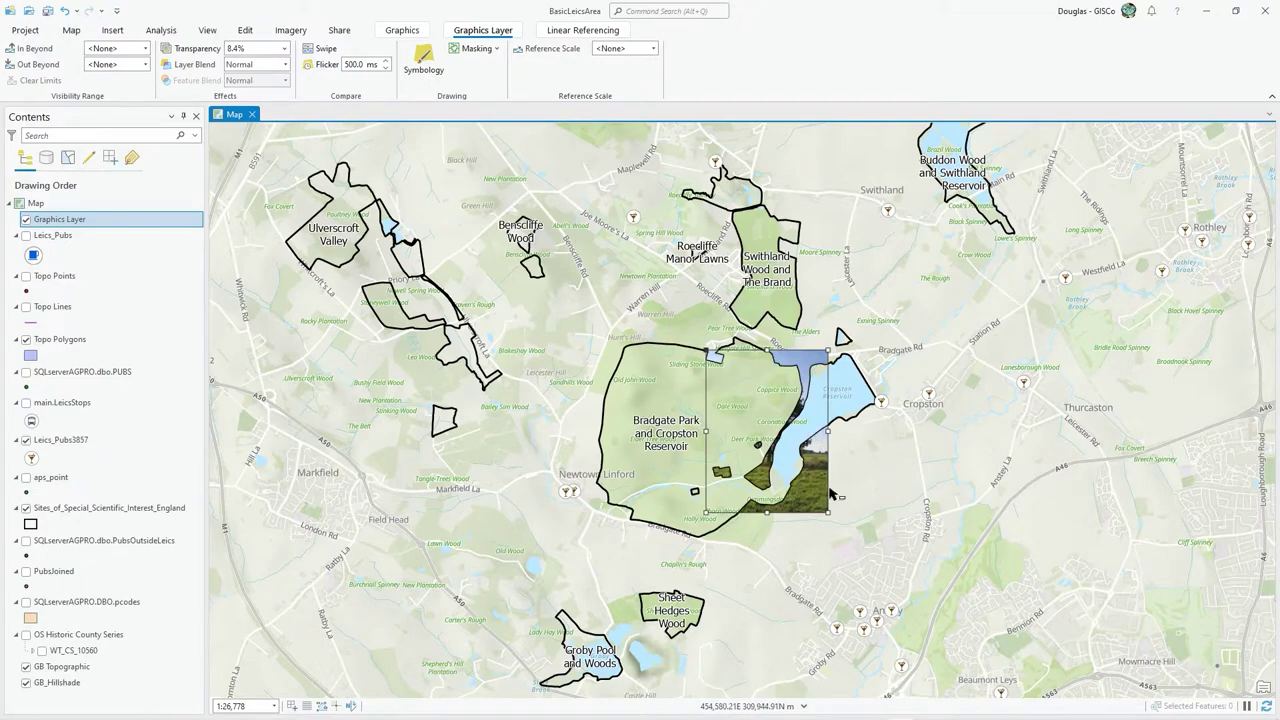
pyautogui.moveTo(807, 479); pyautogui.dragTo(808, 608)
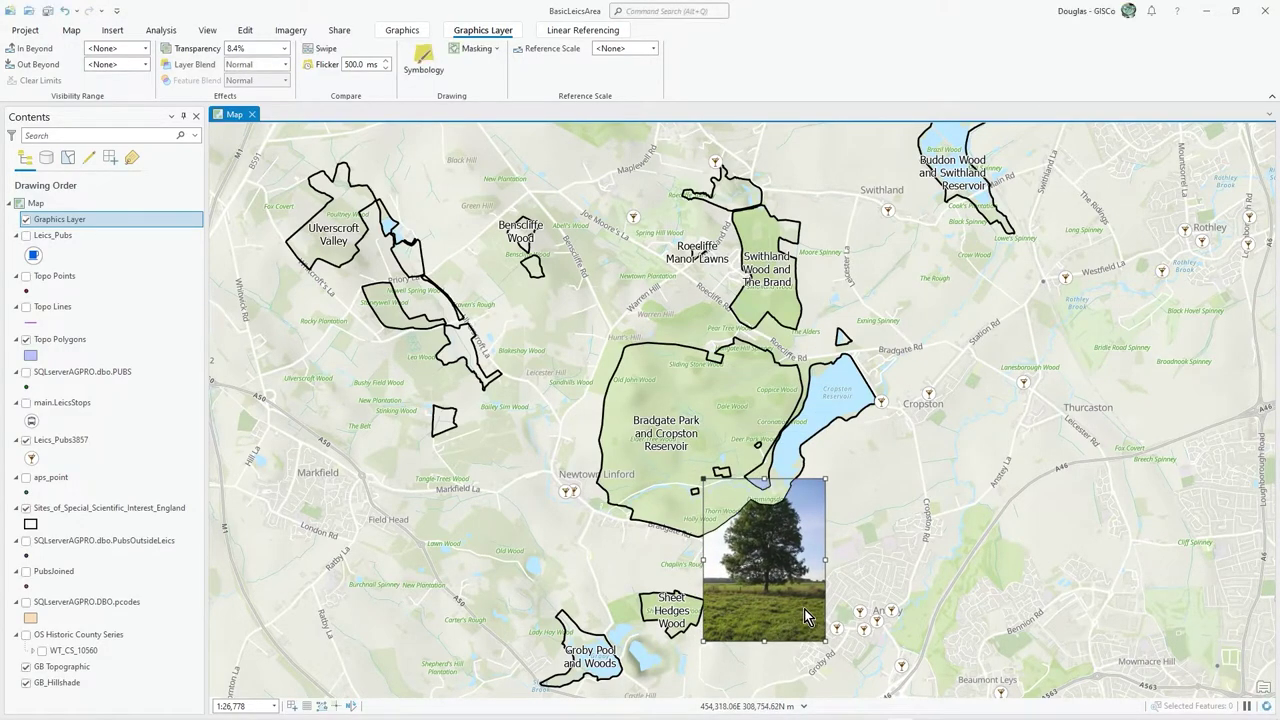
pyautogui.moveTo(780, 600); pyautogui.dragTo(822, 535)
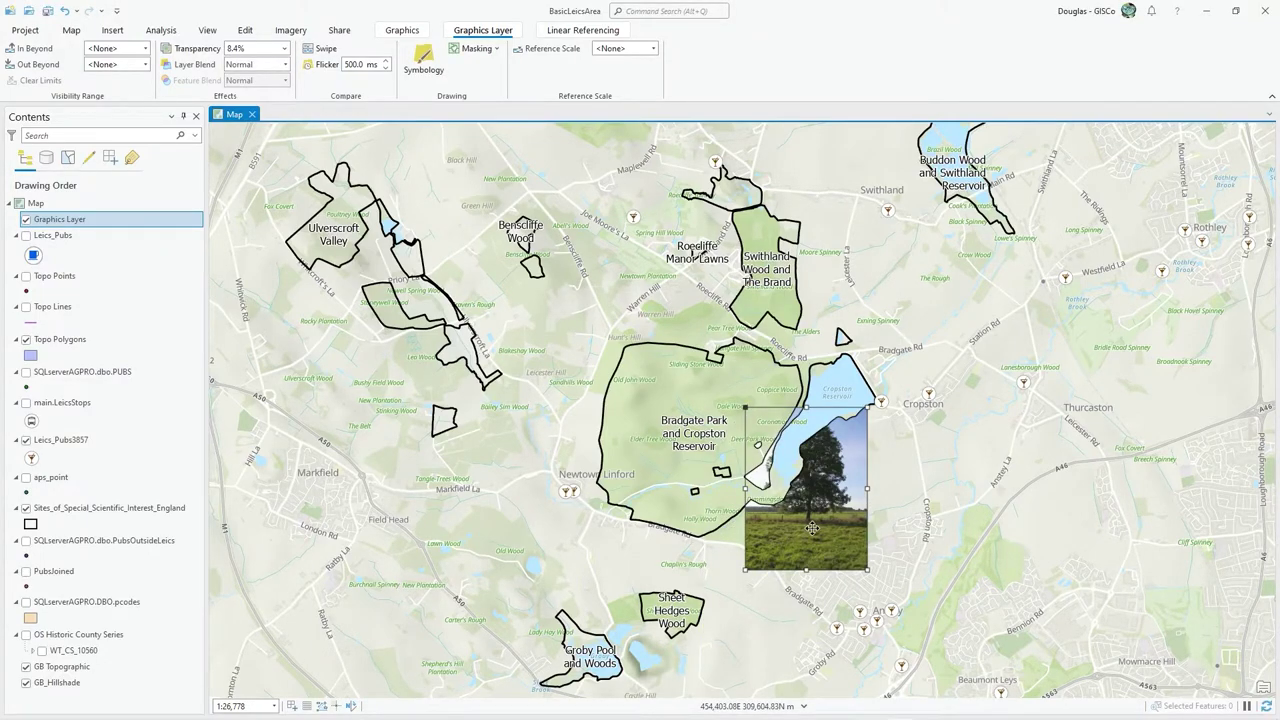
pyautogui.moveTo(812, 528); pyautogui.dragTo(780, 528)
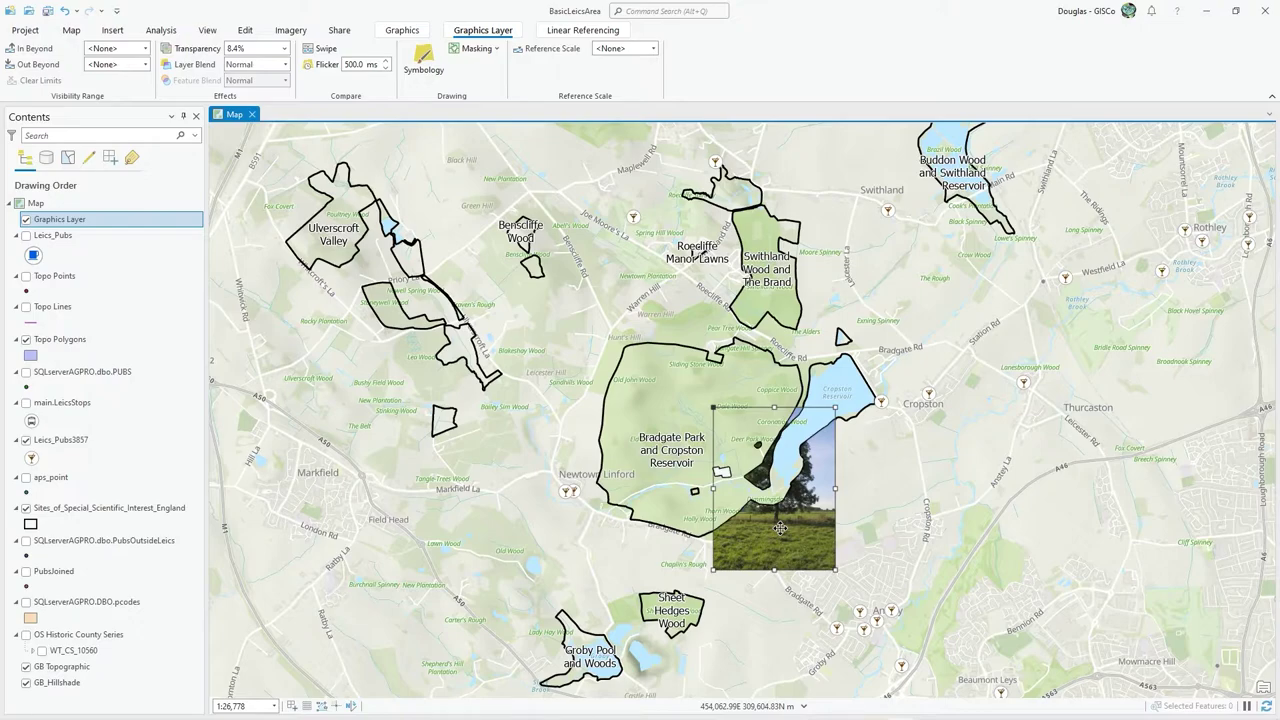
pyautogui.moveTo(780, 528); pyautogui.dragTo(794, 505)
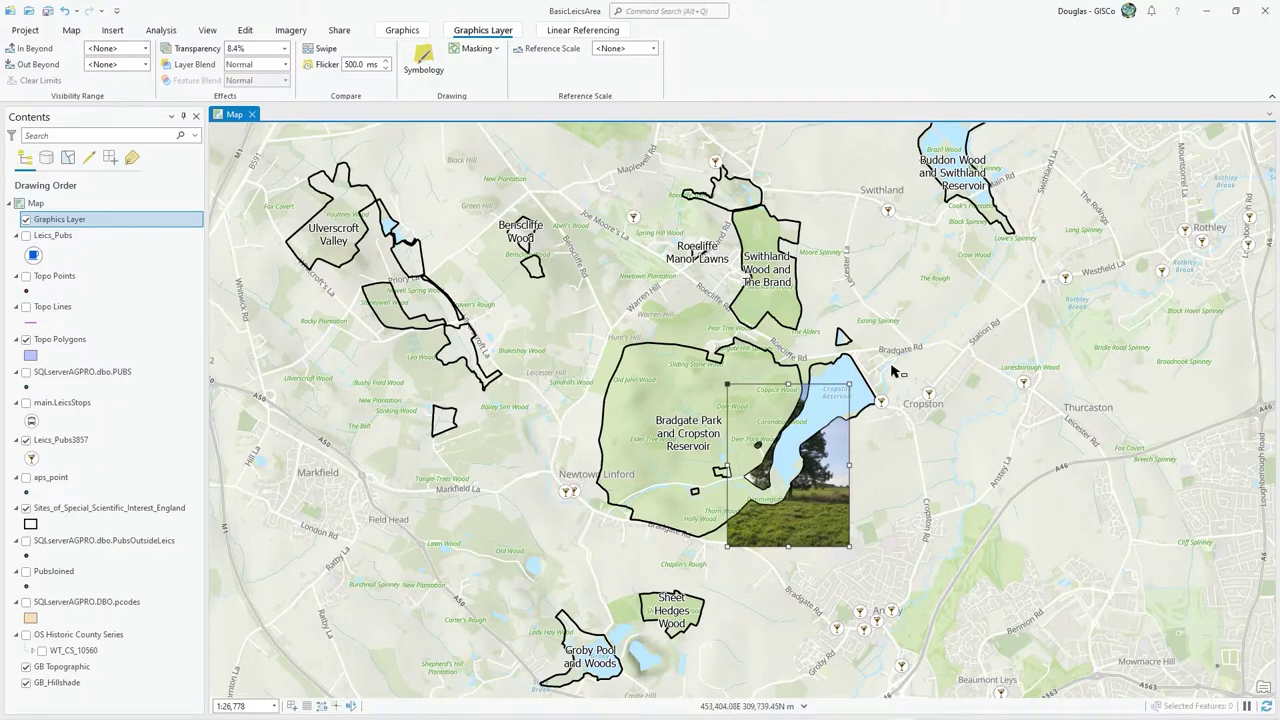
pyautogui.moveTo(806, 492)
pyautogui.mouseDown()
pyautogui.moveTo(806, 510)
pyautogui.moveTo(794, 507)
pyautogui.mouseUp()
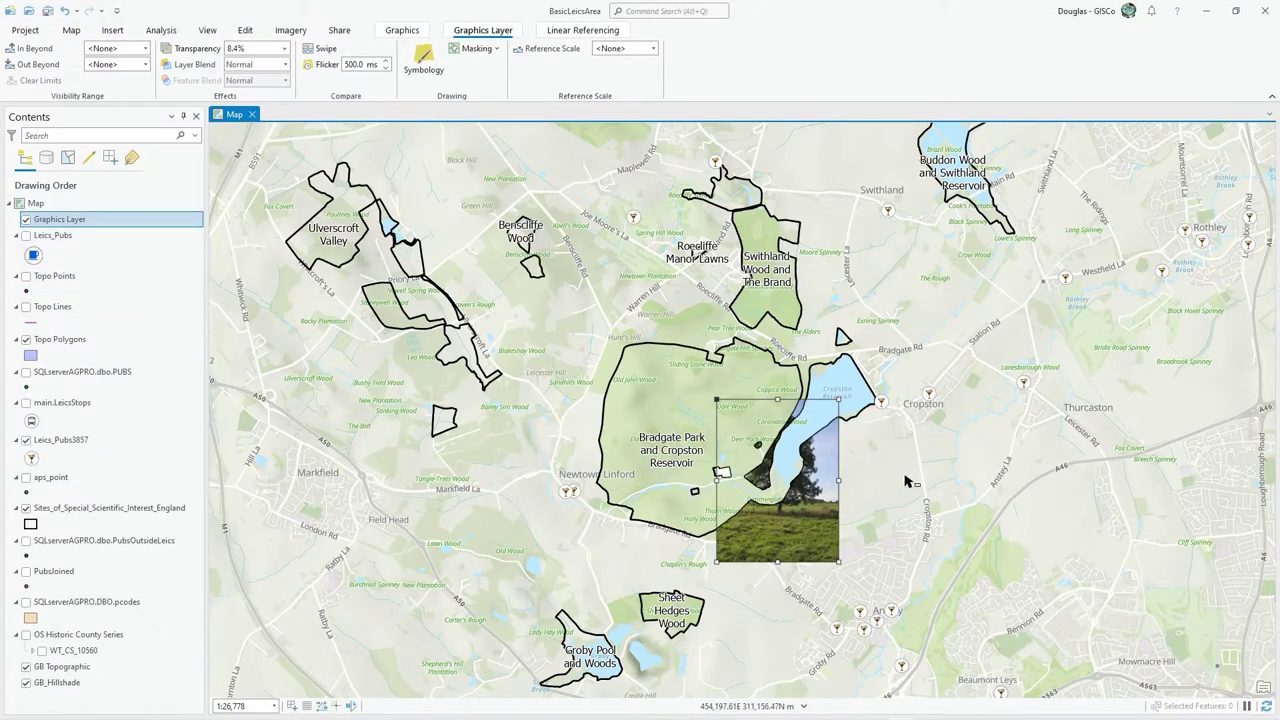
# Step: Set up sharing the graphics layer as a layer package named "MyGraphics Layer", with "test" as both summary and tag
pyautogui.rightClick(58, 222)
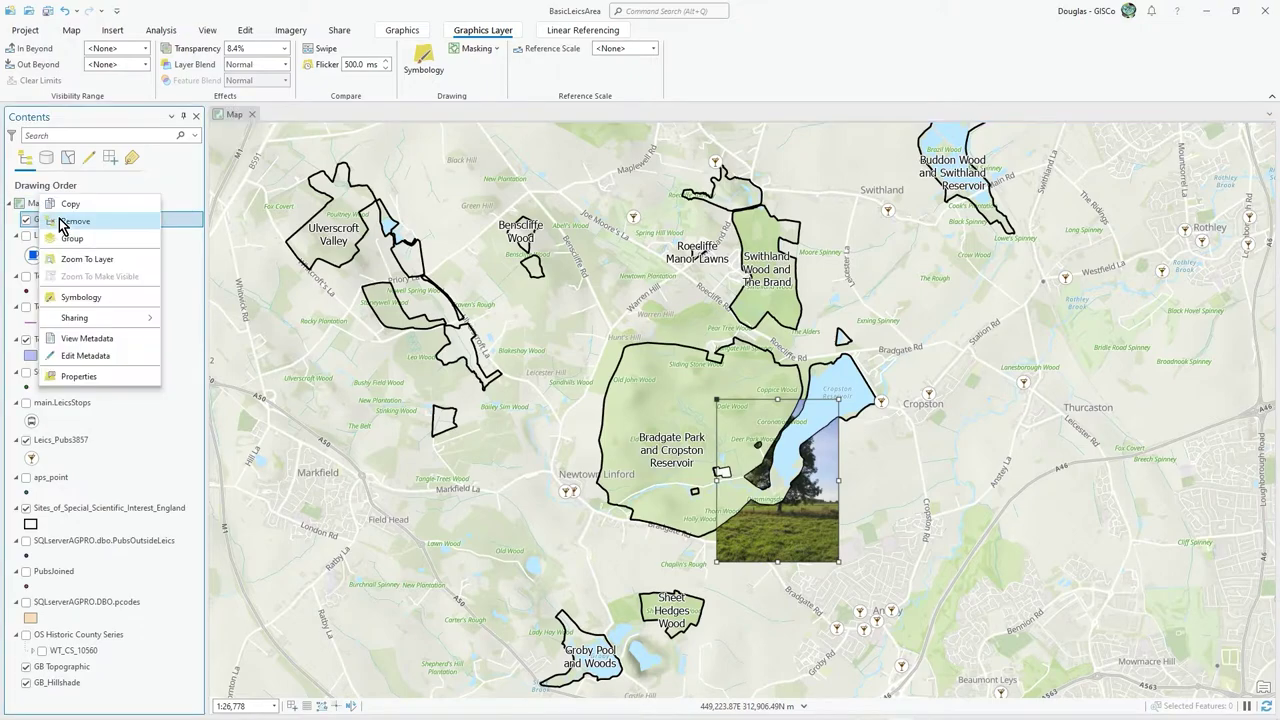
pyautogui.moveTo(116, 325)
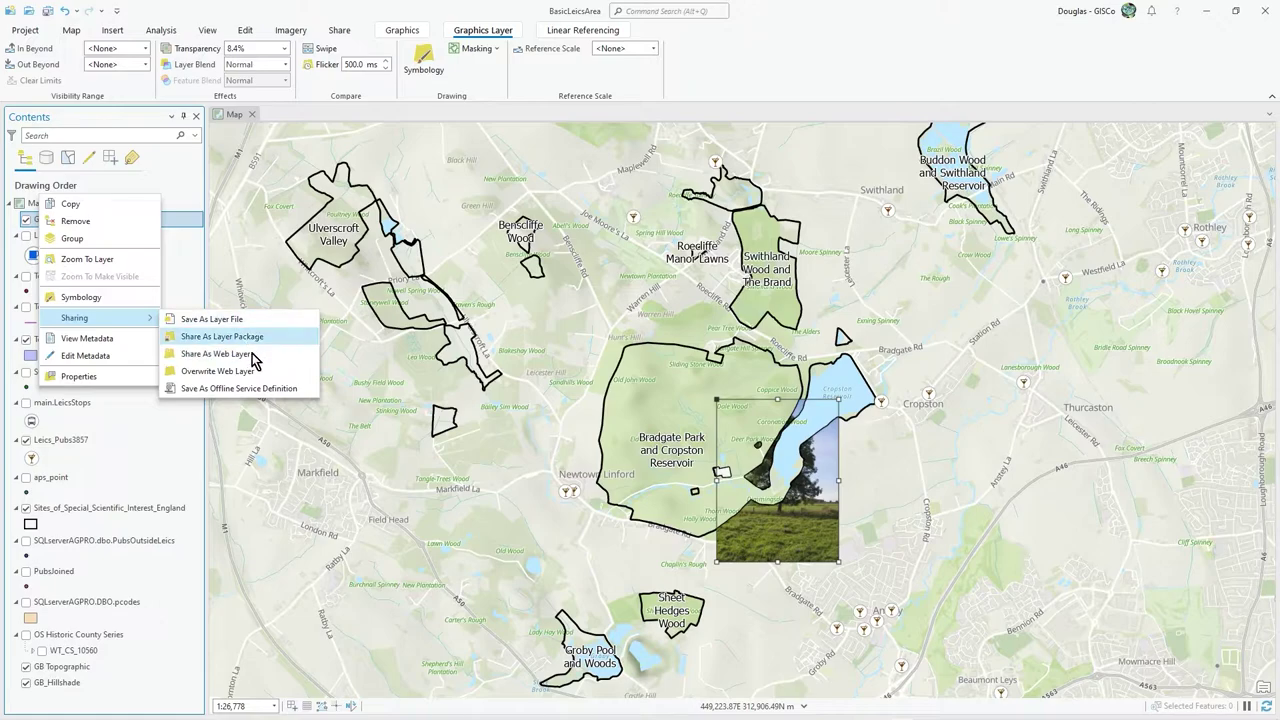
pyautogui.click(176, 339)
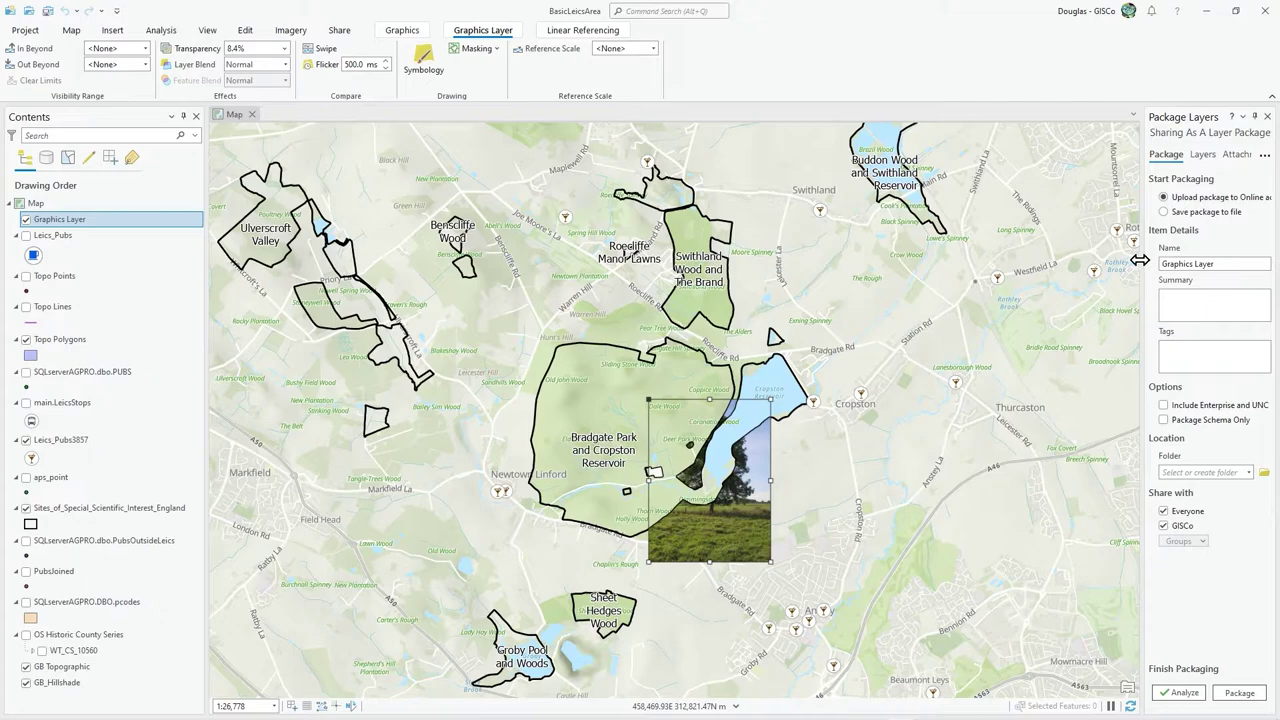
pyautogui.moveTo(1138, 258); pyautogui.dragTo(1012, 262)
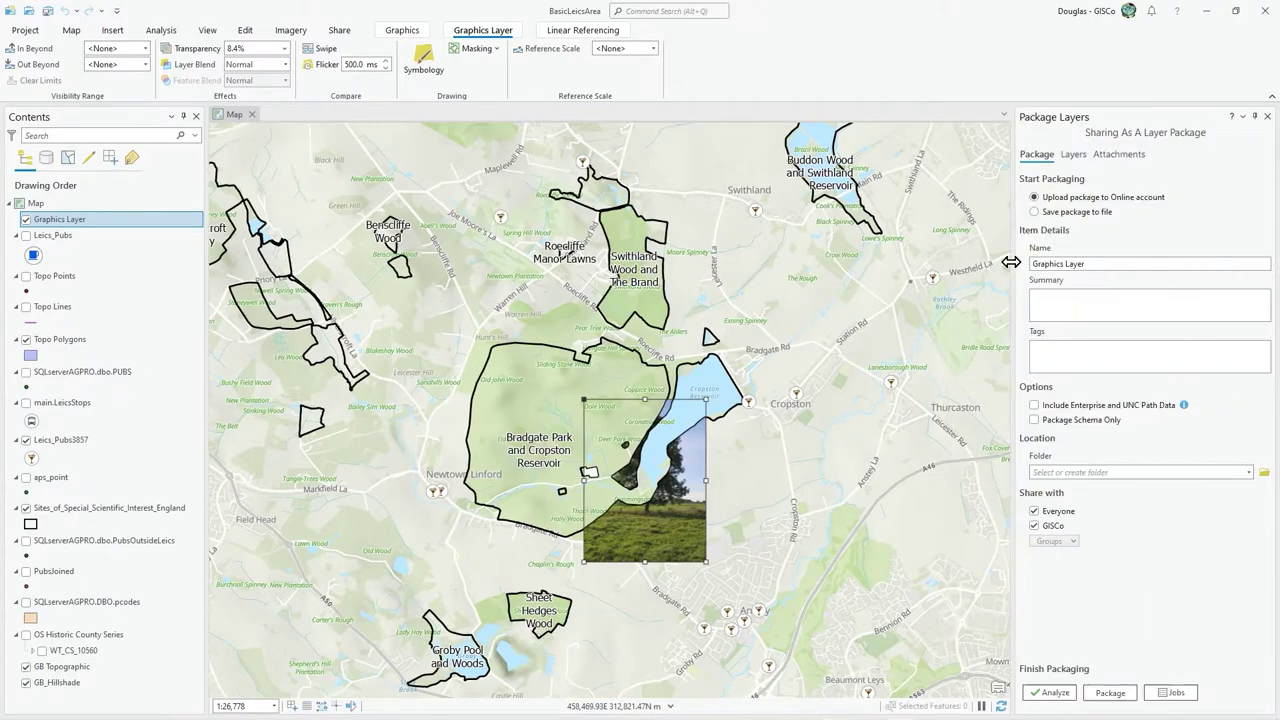
pyautogui.click(1106, 265)
pyautogui.write('My')
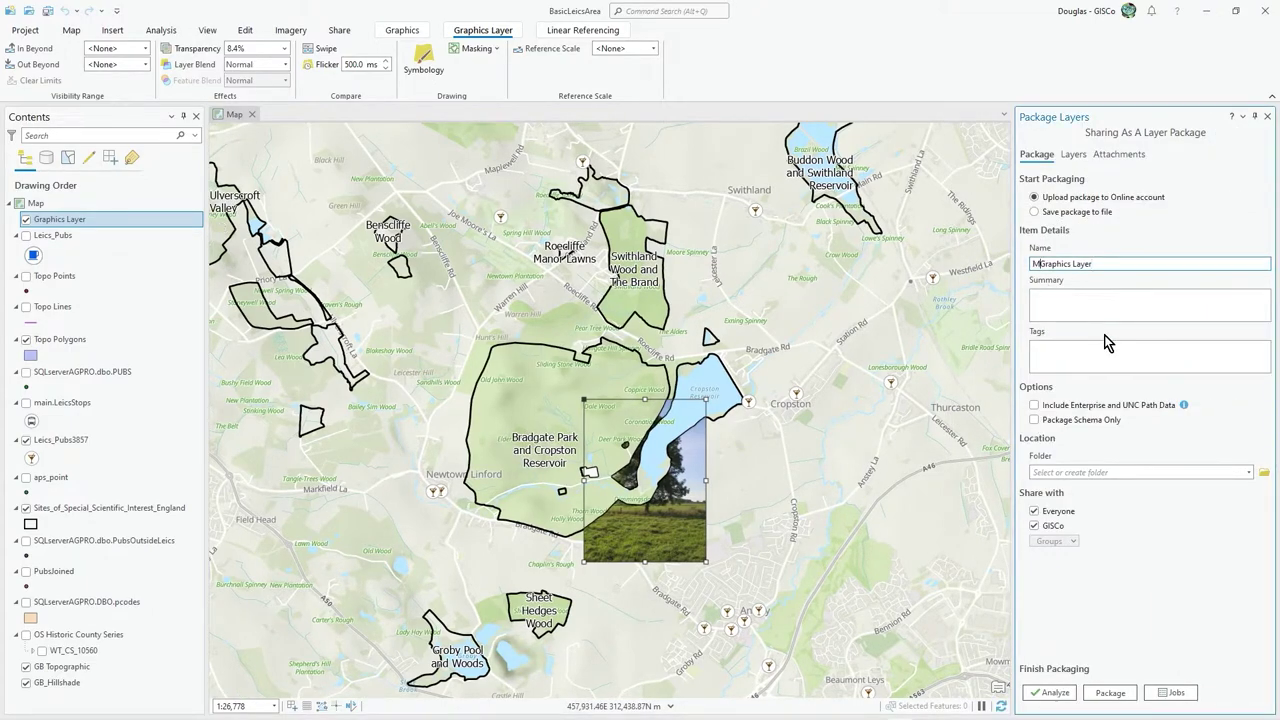
pyautogui.click(1085, 300)
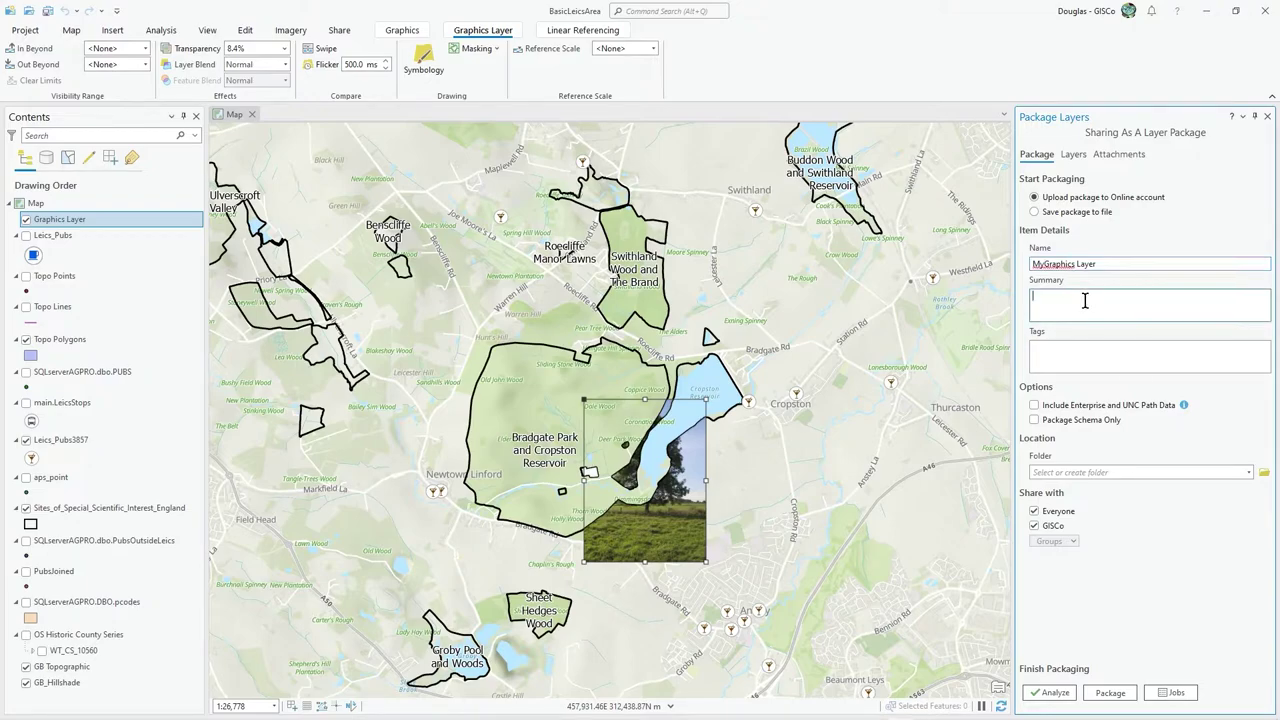
pyautogui.write('test')
pyautogui.click(1089, 363)
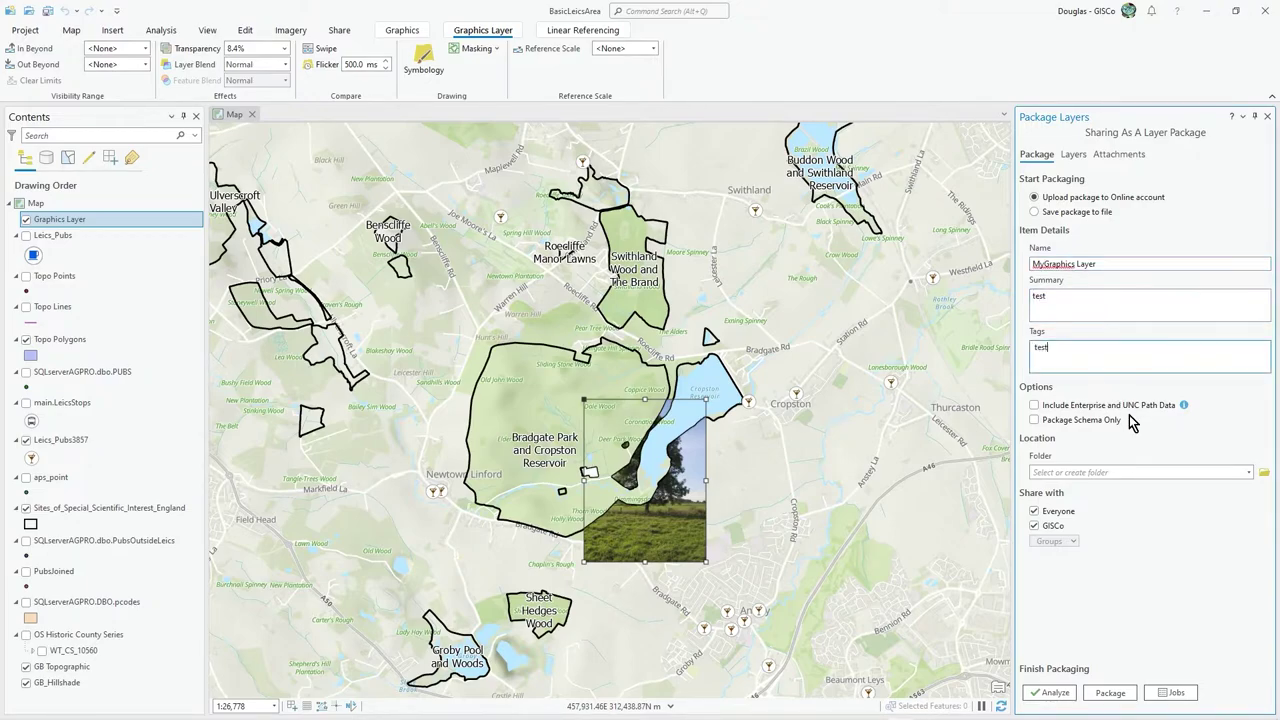
pyautogui.write('test')
pyautogui.press('Return')
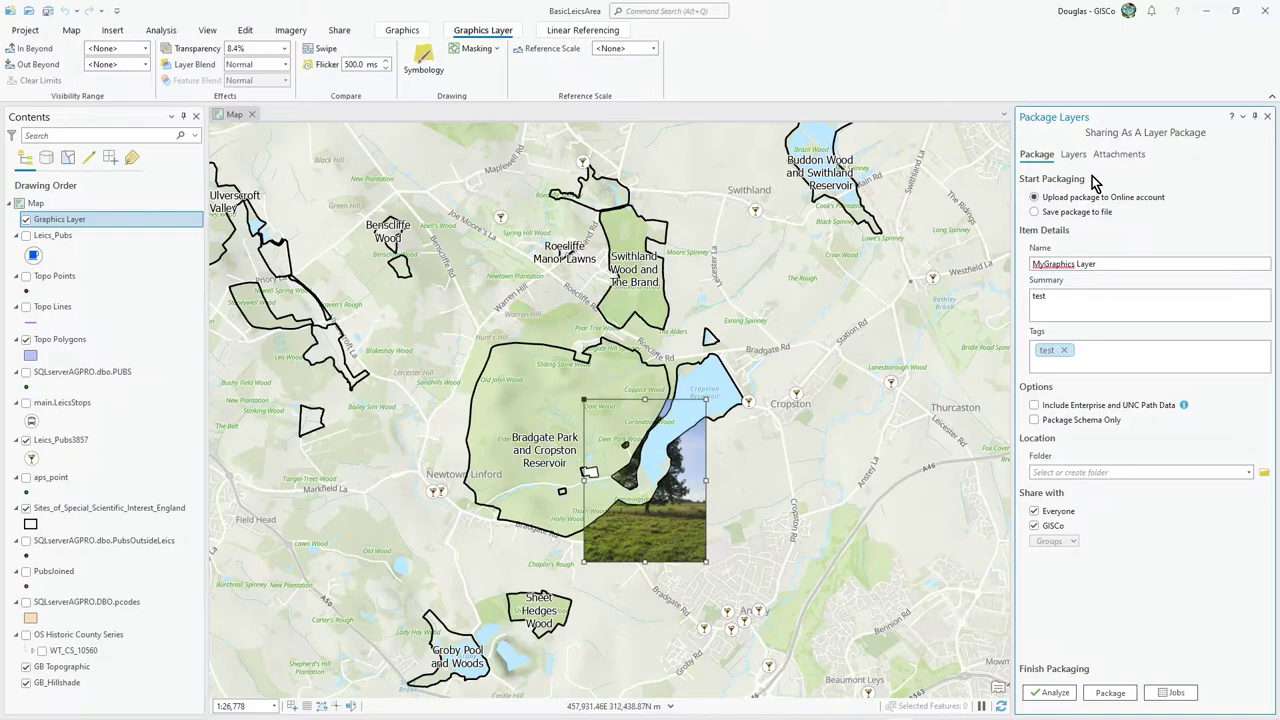
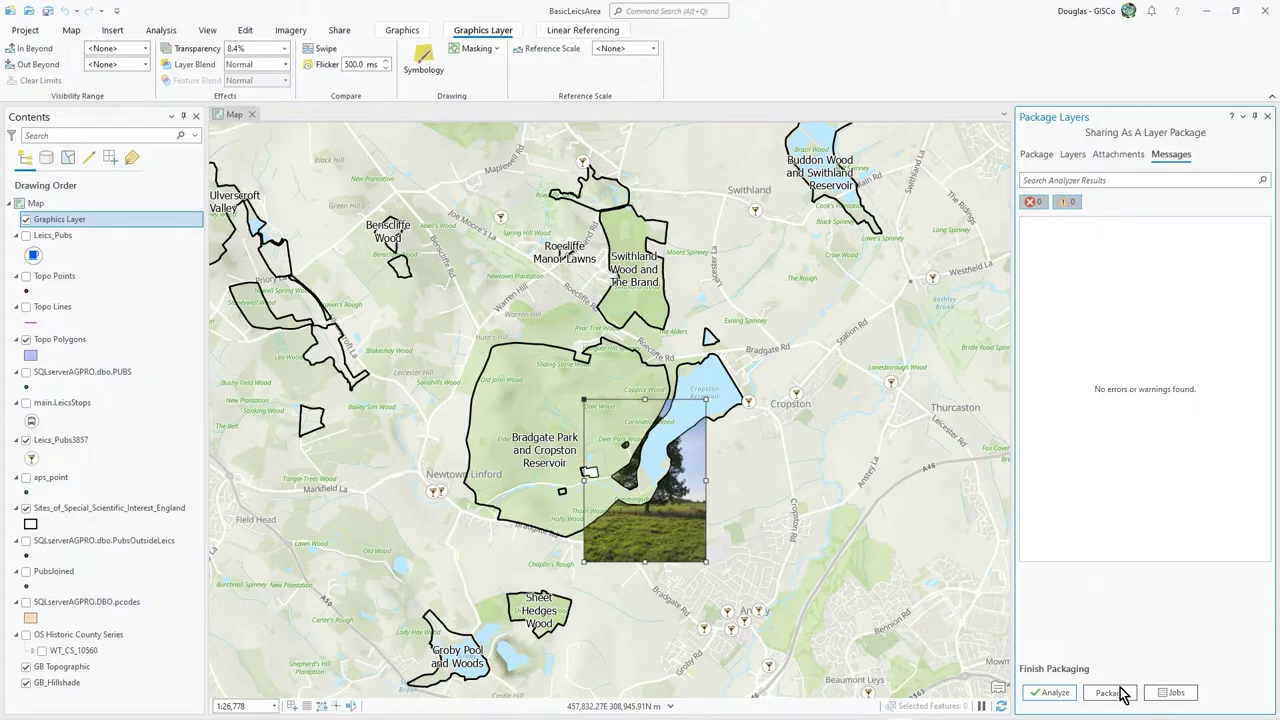
# Step: Package the graphics layer to the online account and check the package's item page in the browser before closing it and the packaging settings
pyautogui.click(1112, 694)
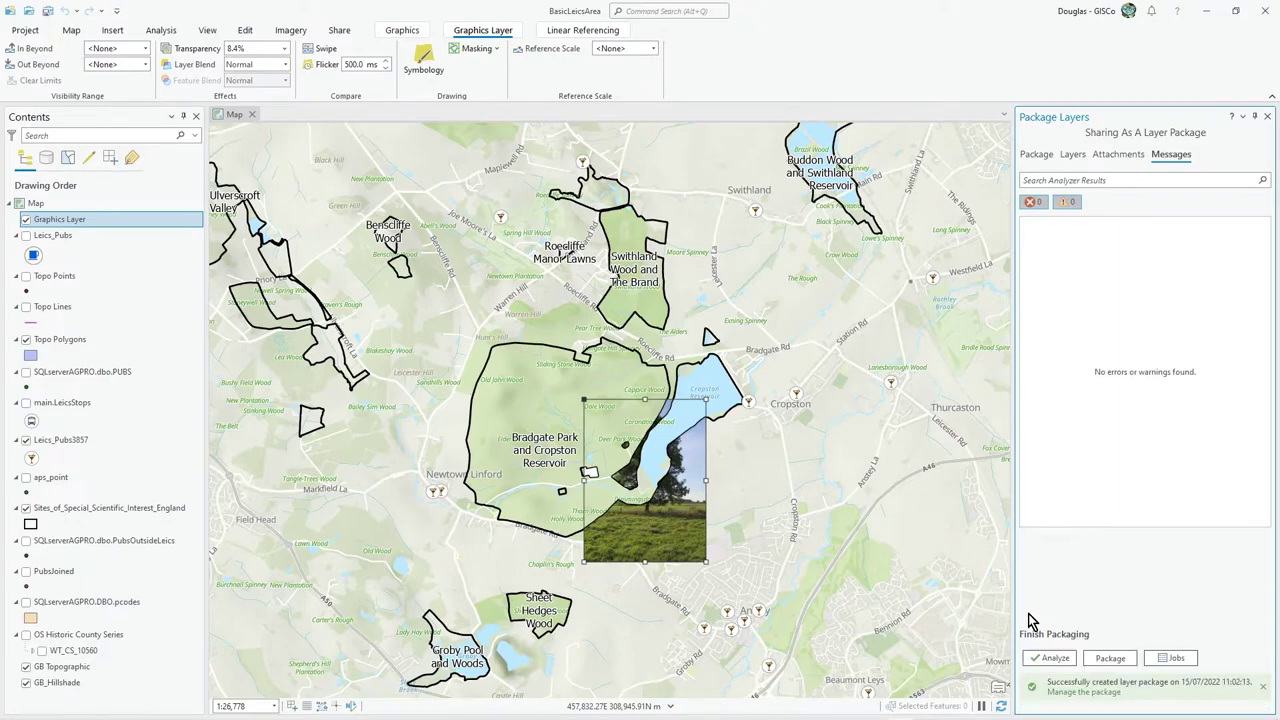
pyautogui.click(1095, 694)
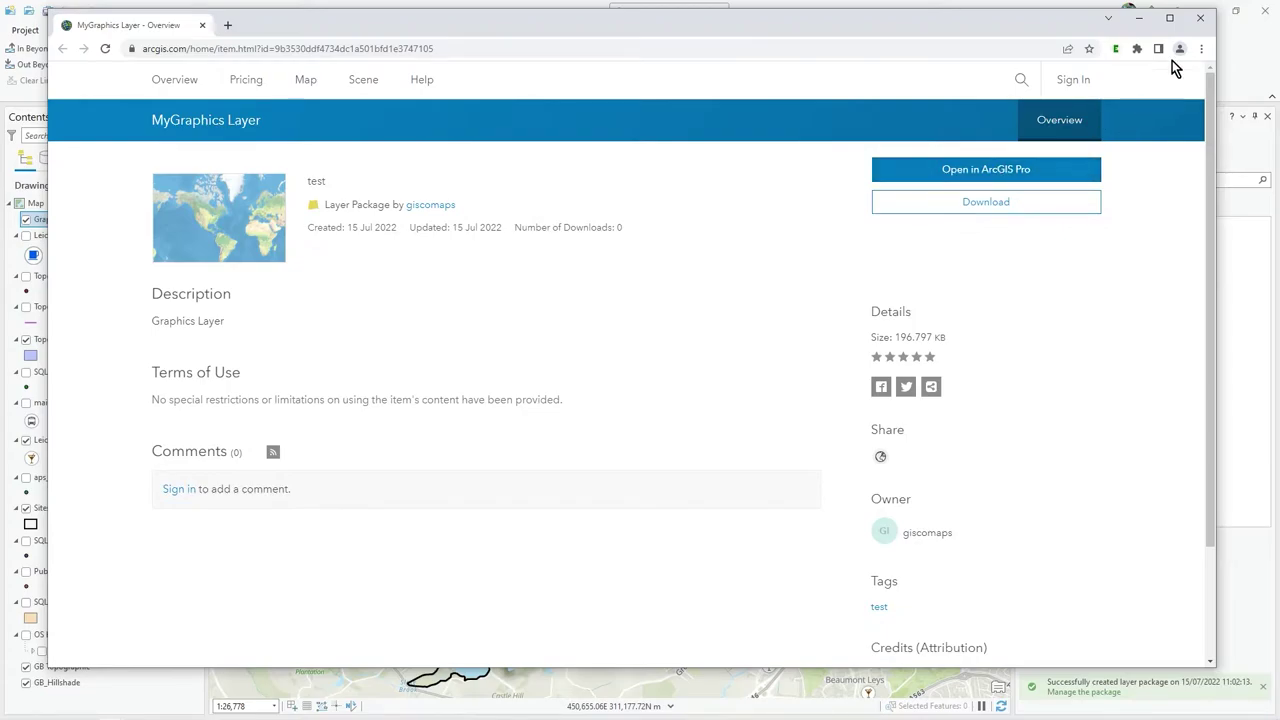
pyautogui.click(1198, 22)
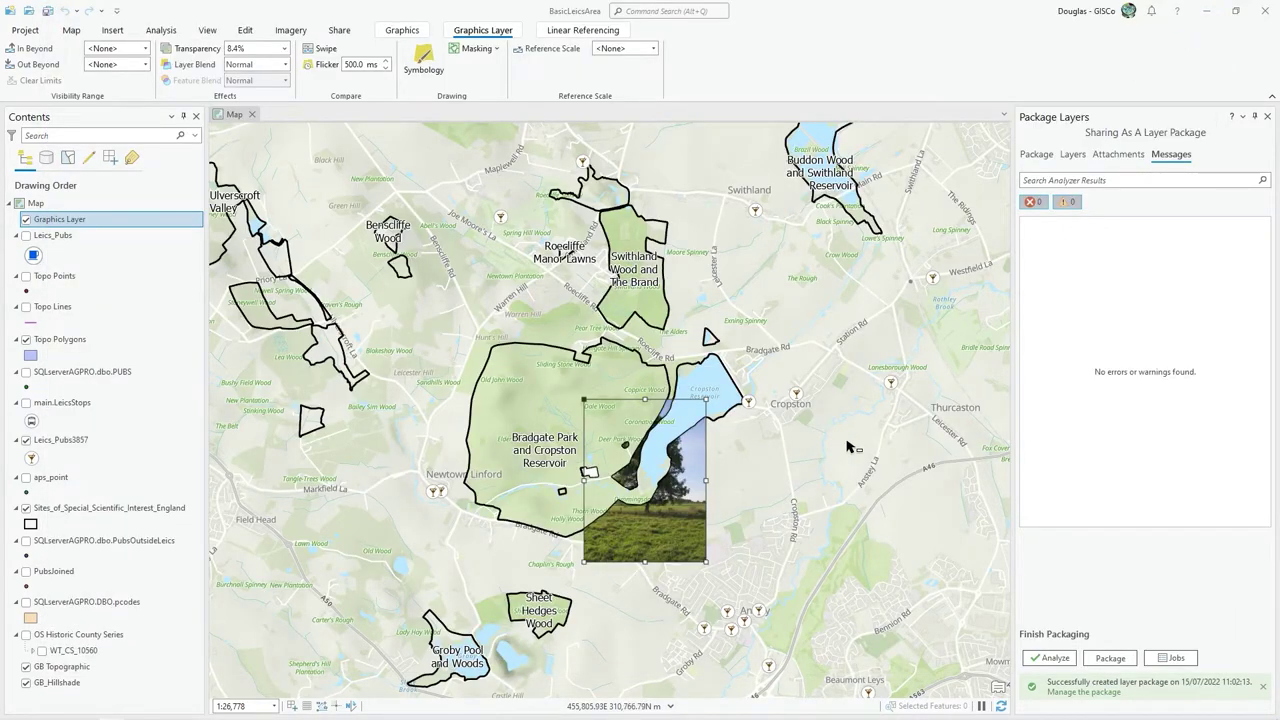
pyautogui.click(1267, 117)
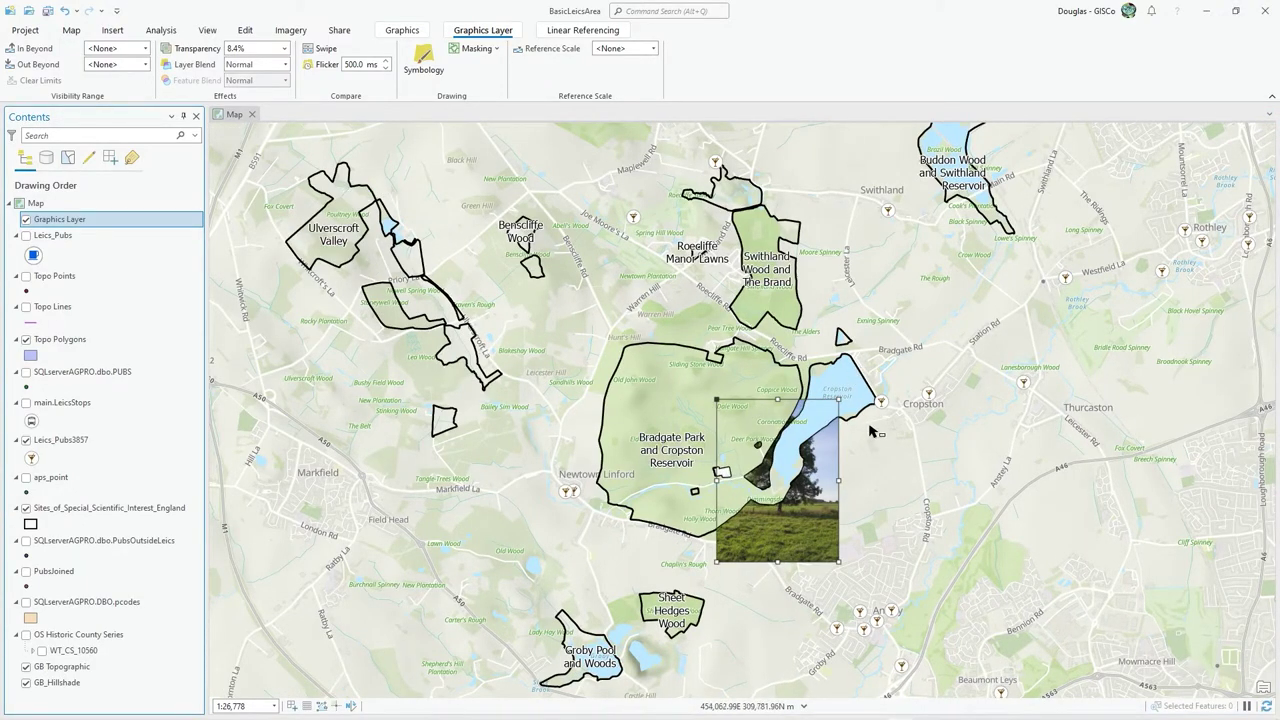
# Step: Open the geoprocessing tools, enter "graphics" as the search term and delete the tree picture from the graphics layer
pyautogui.click(161, 30)
pyautogui.click(158, 68)
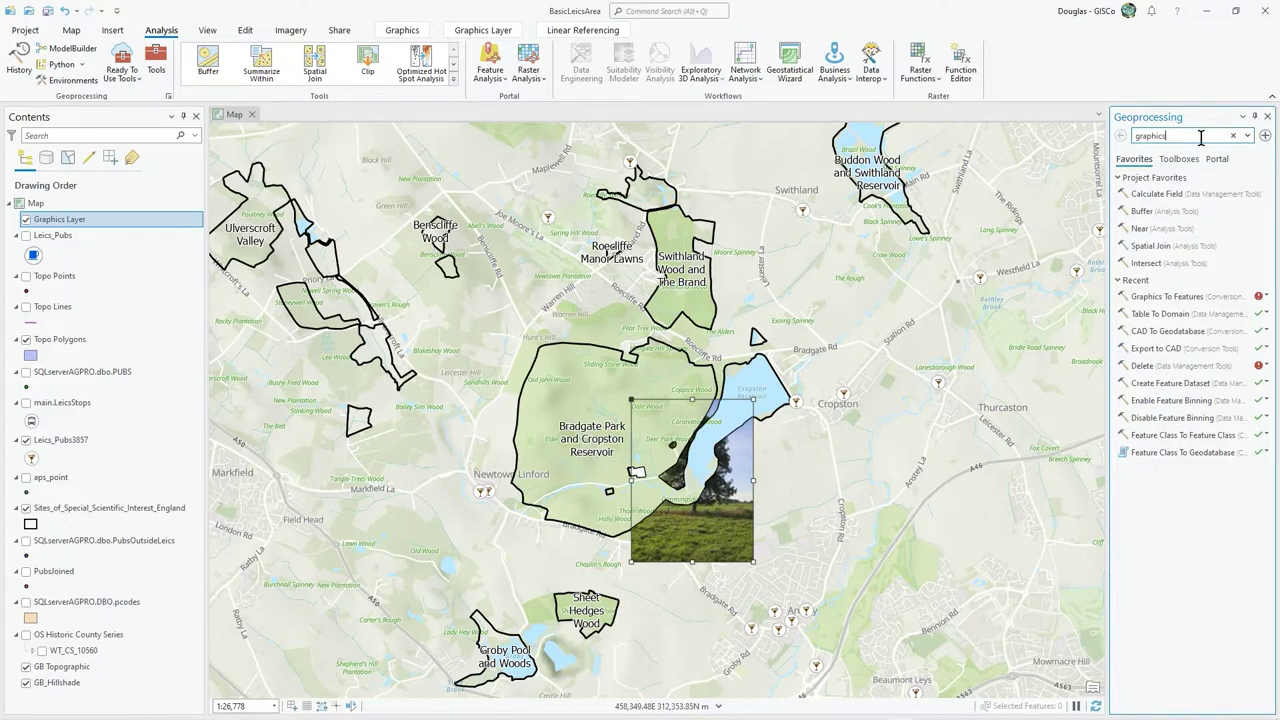
pyautogui.click(704, 481)
pyautogui.press('Delete')
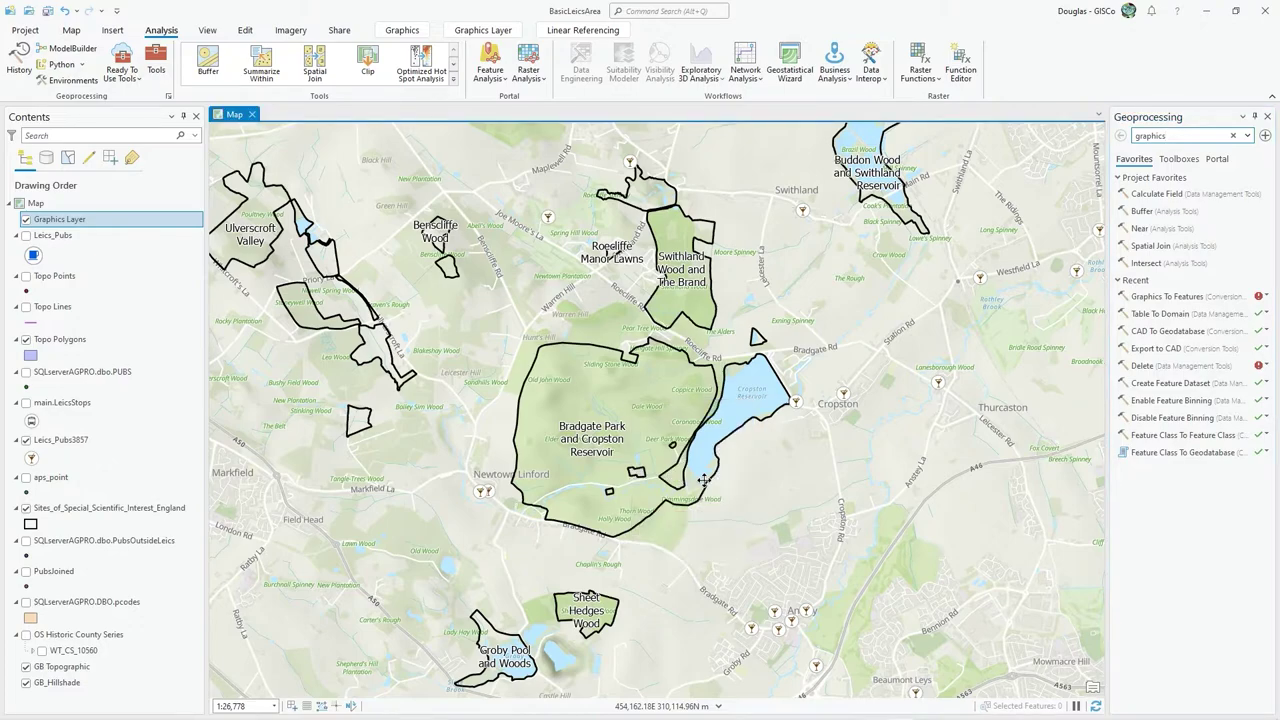
# Step: Draw a rounded rectangle on the graphics layer around Cropston, just east of Cropston Reservoir
pyautogui.click(72, 30)
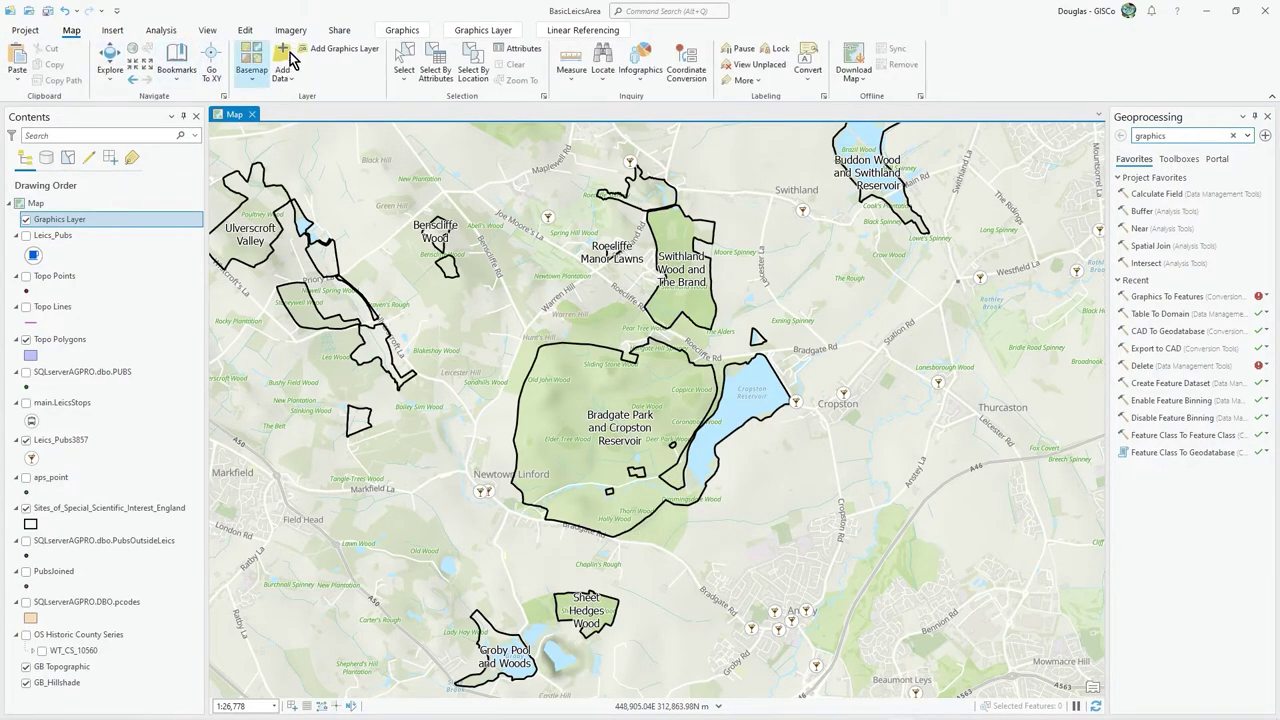
pyautogui.click(400, 31)
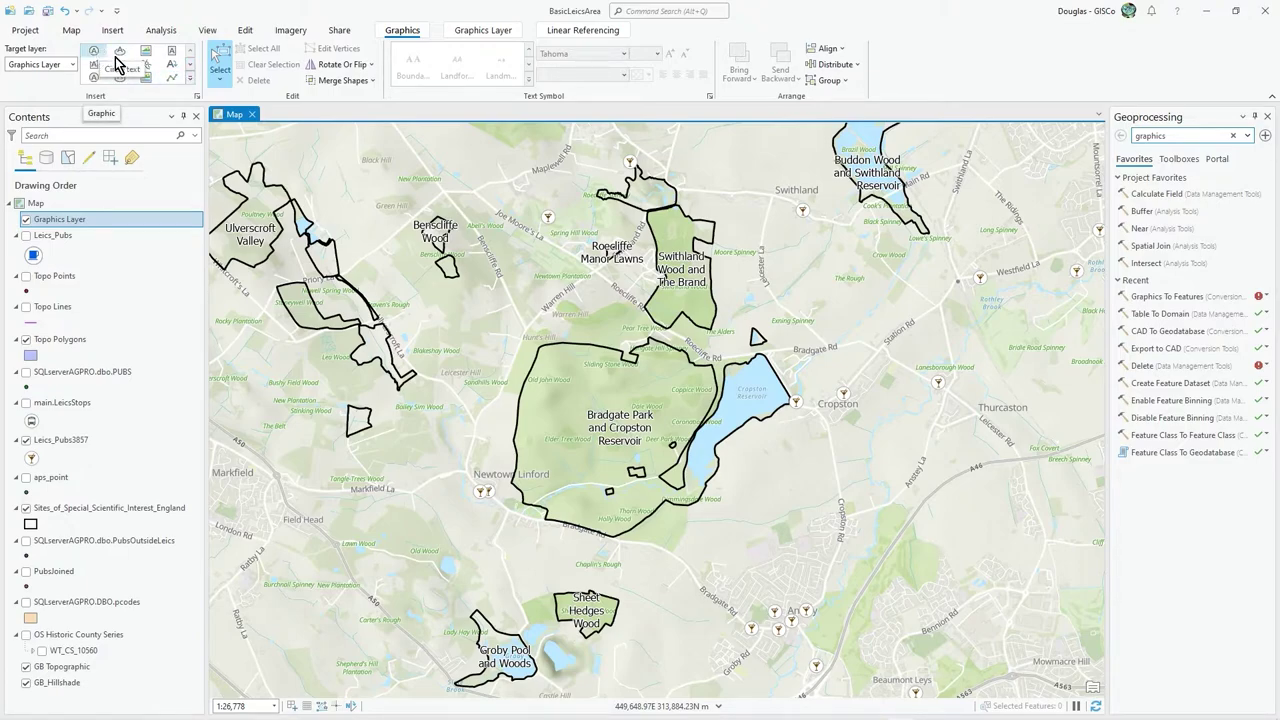
pyautogui.click(191, 77)
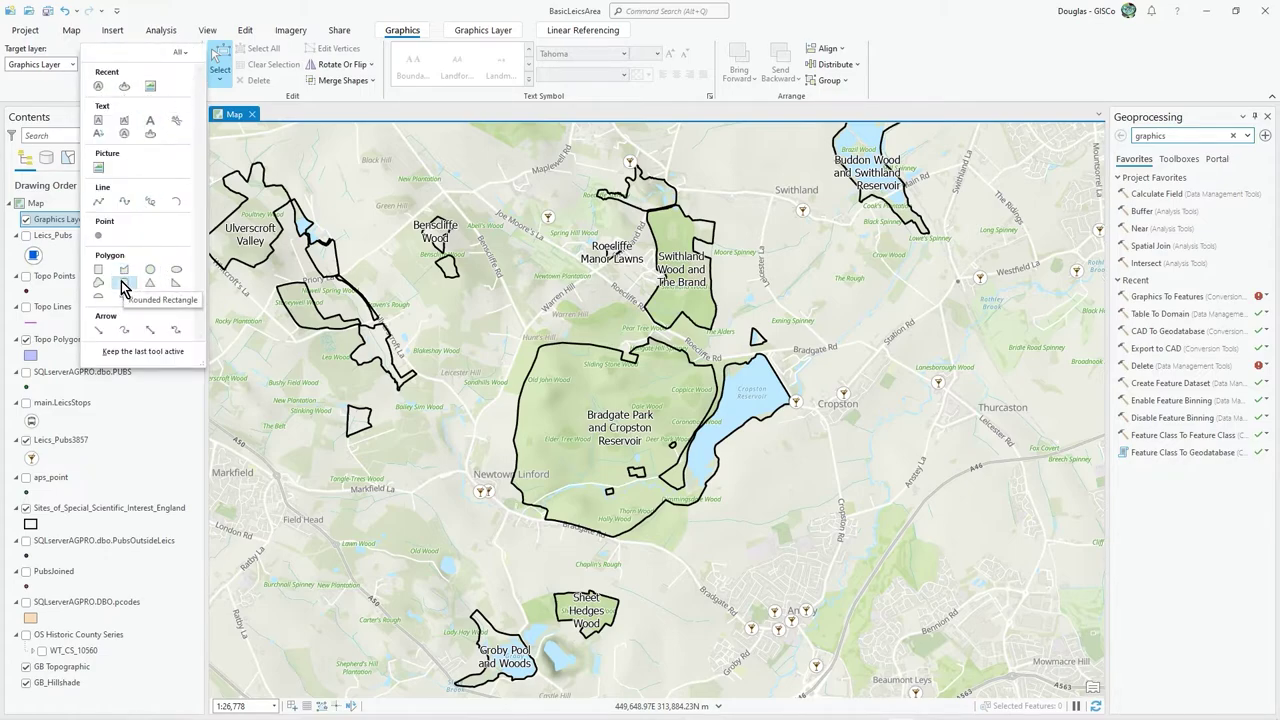
pyautogui.click(125, 283)
pyautogui.moveTo(813, 317); pyautogui.dragTo(928, 458)
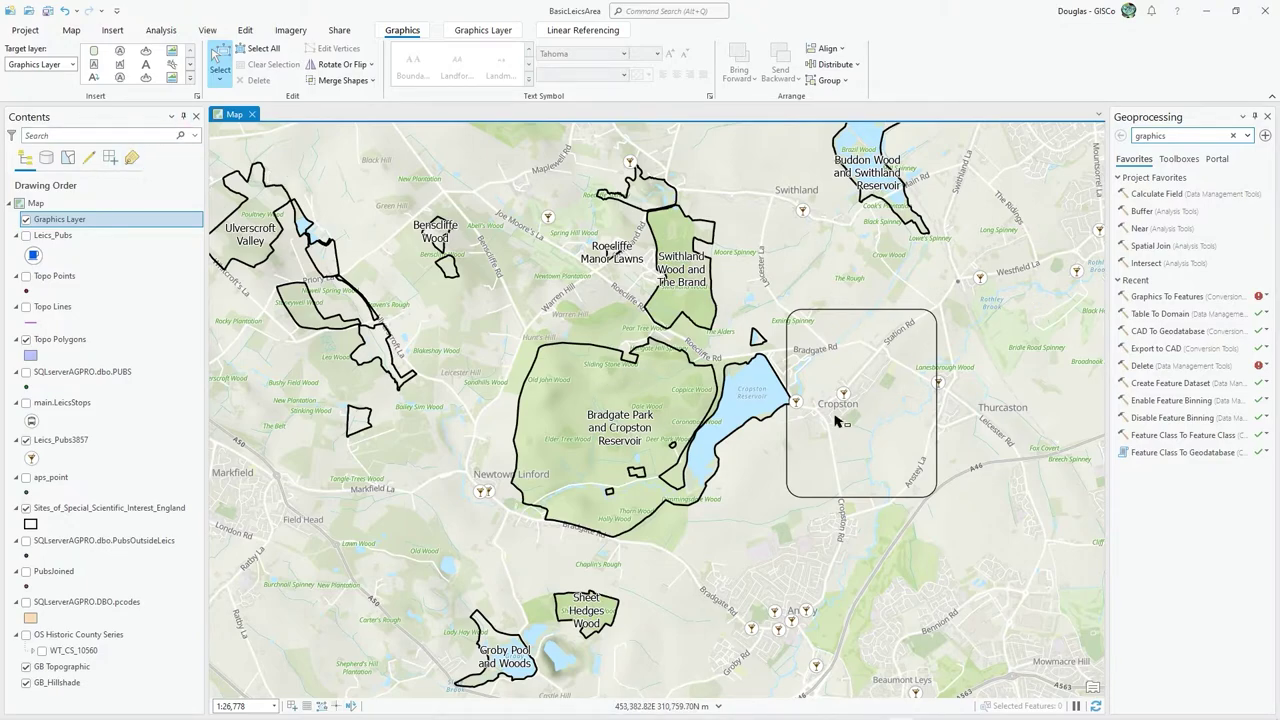
# Step: Search the geoprocessing tools for "graphics" and check the run history of the Graphics To Features tool
pyautogui.click(1179, 136)
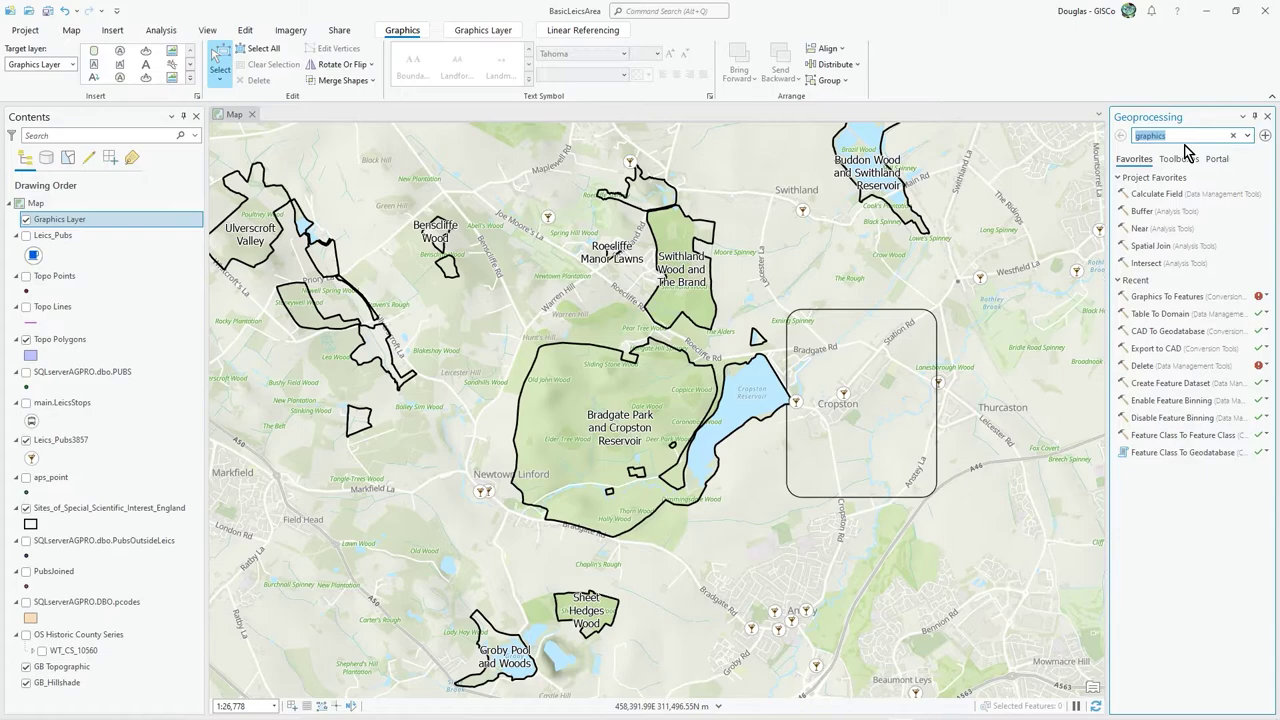
pyautogui.write('graphics')
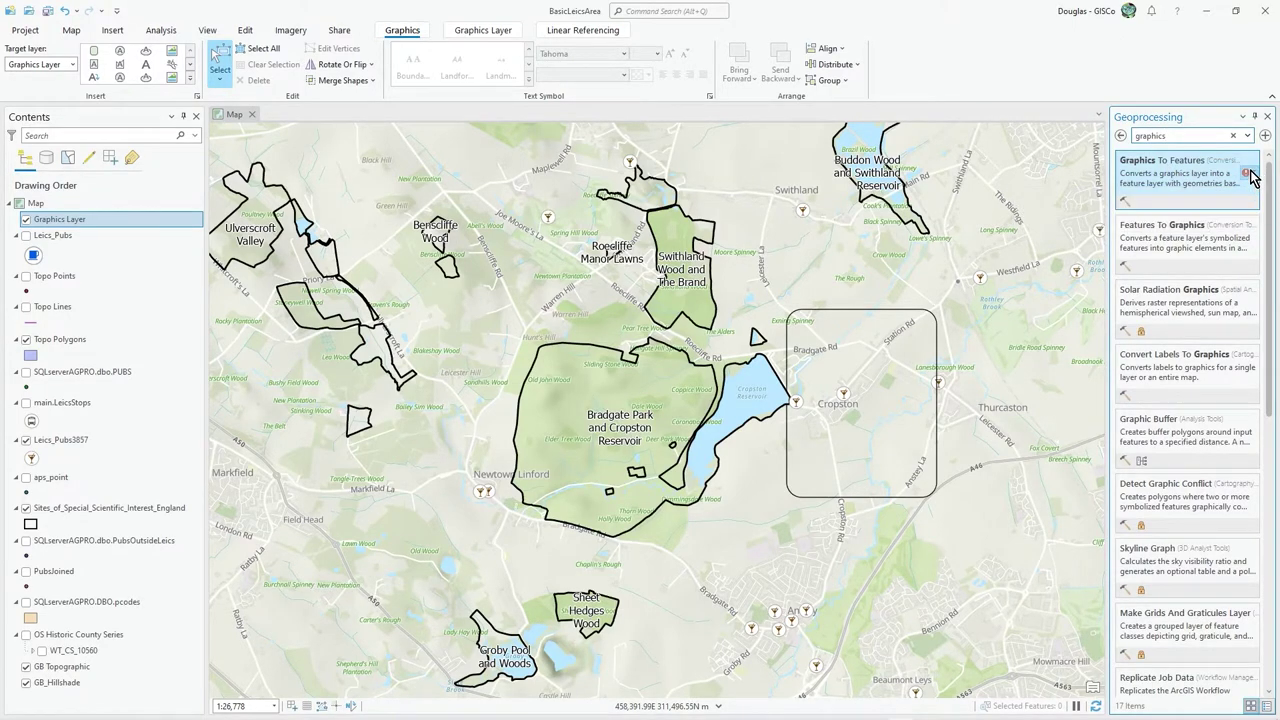
pyautogui.moveTo(1252, 176)
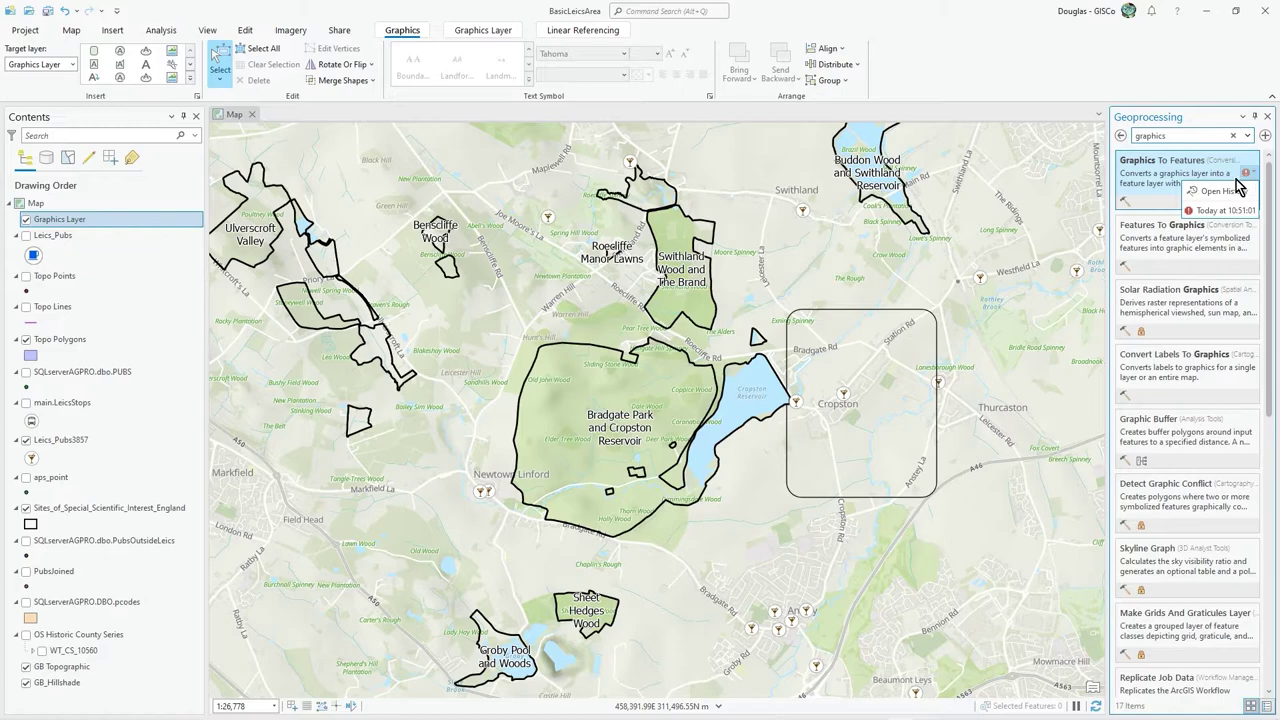
# Step: Run Graphics To Features on the Graphics Layer with the graphics type set to Polygon, after widening the tool pane
pyautogui.click(1152, 172)
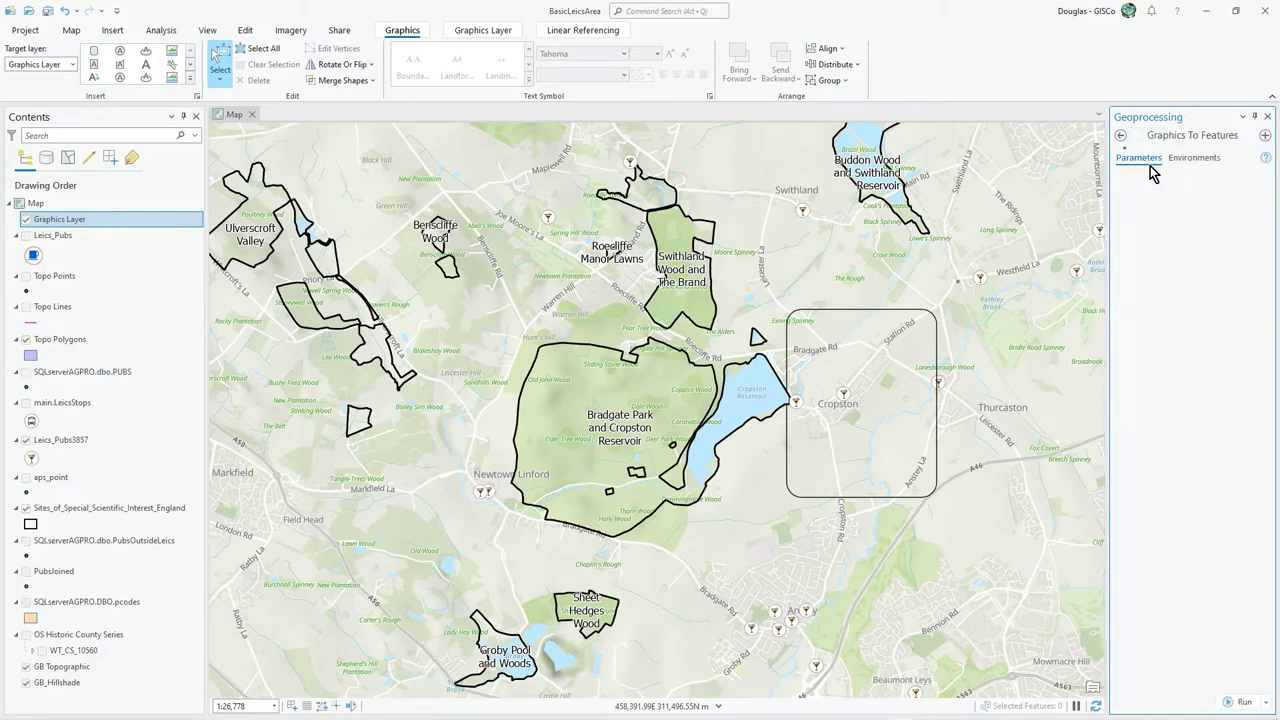
pyautogui.moveTo(1109, 390); pyautogui.dragTo(1047, 390)
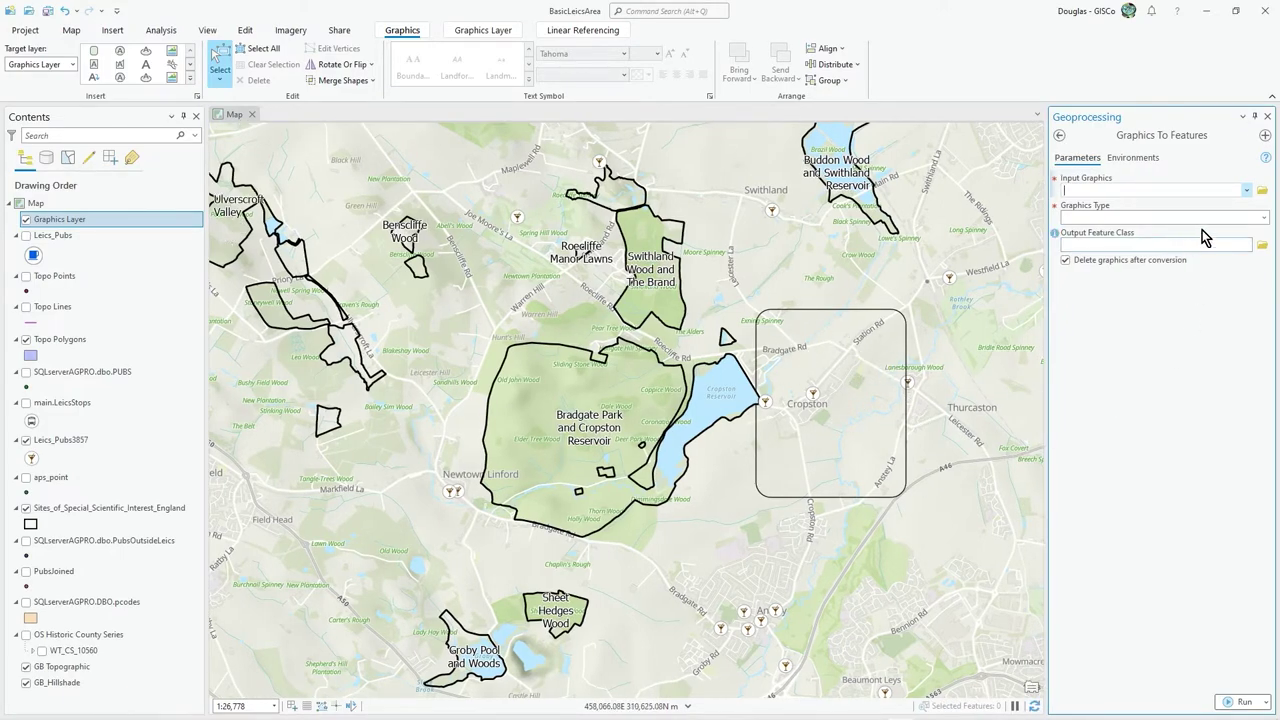
pyautogui.click(1248, 190)
pyautogui.click(1250, 190)
pyautogui.click(1090, 208)
pyautogui.click(1264, 218)
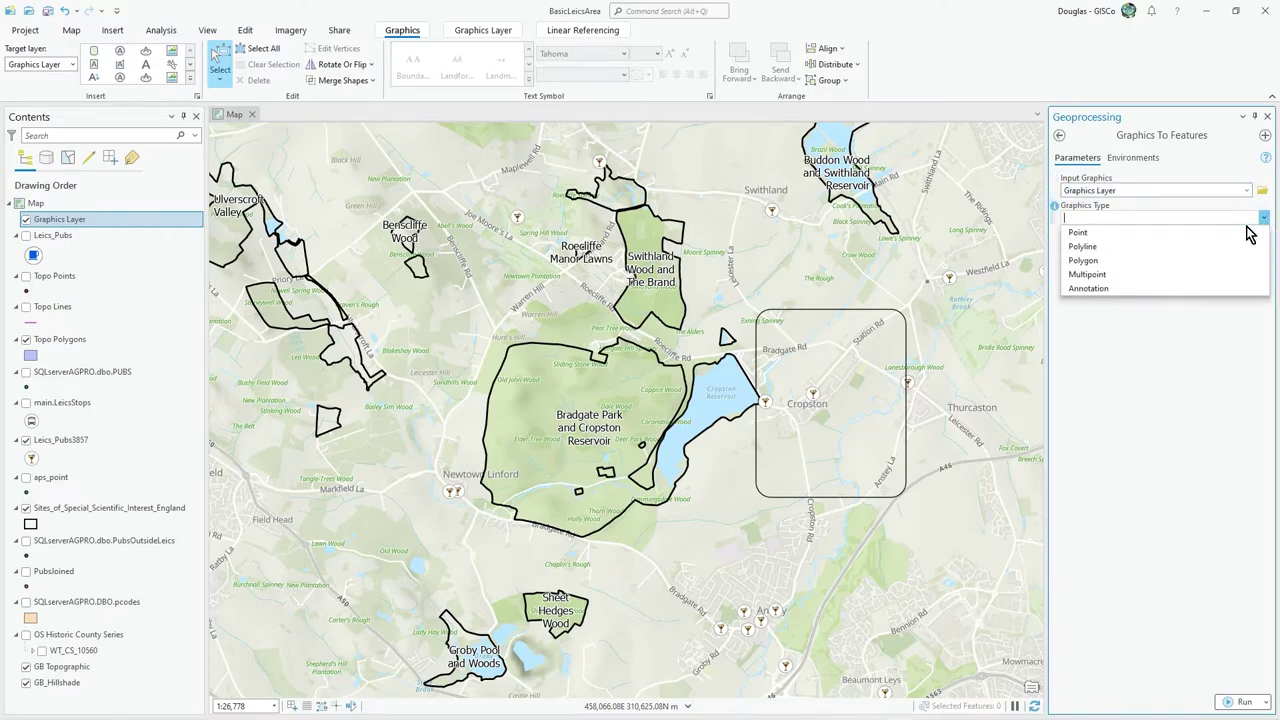
pyautogui.click(1155, 257)
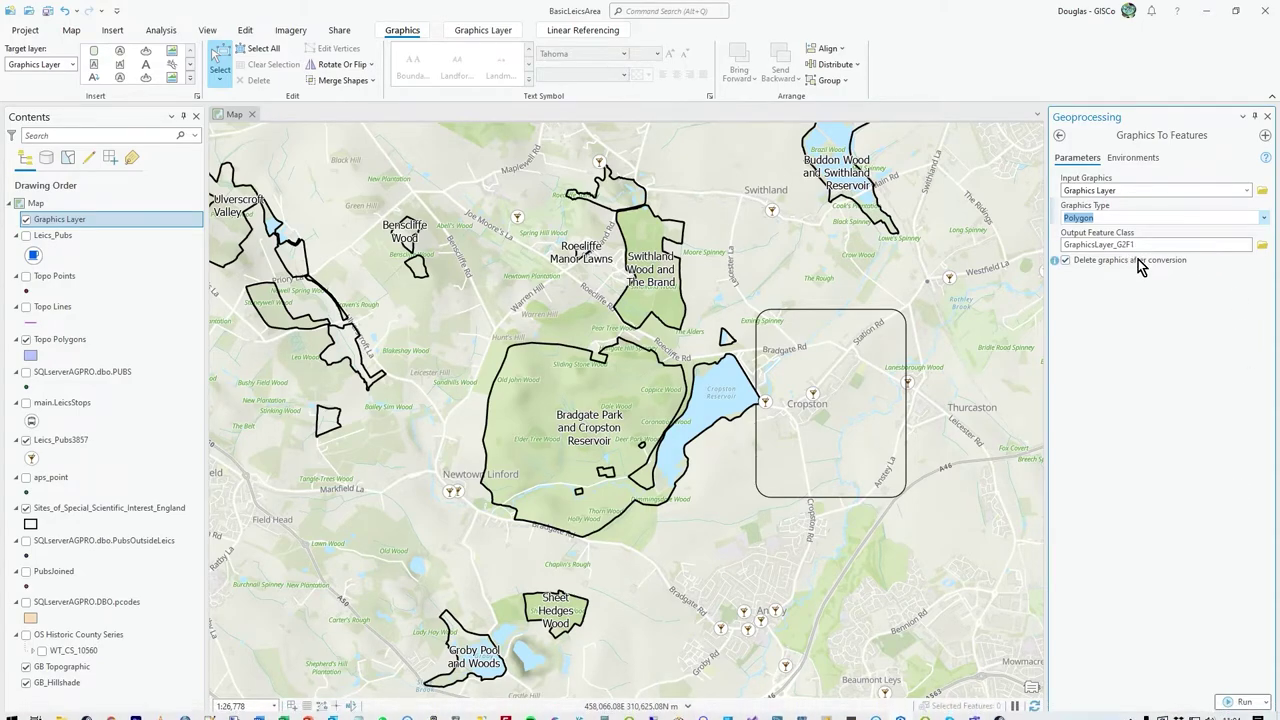
pyautogui.click(1232, 703)
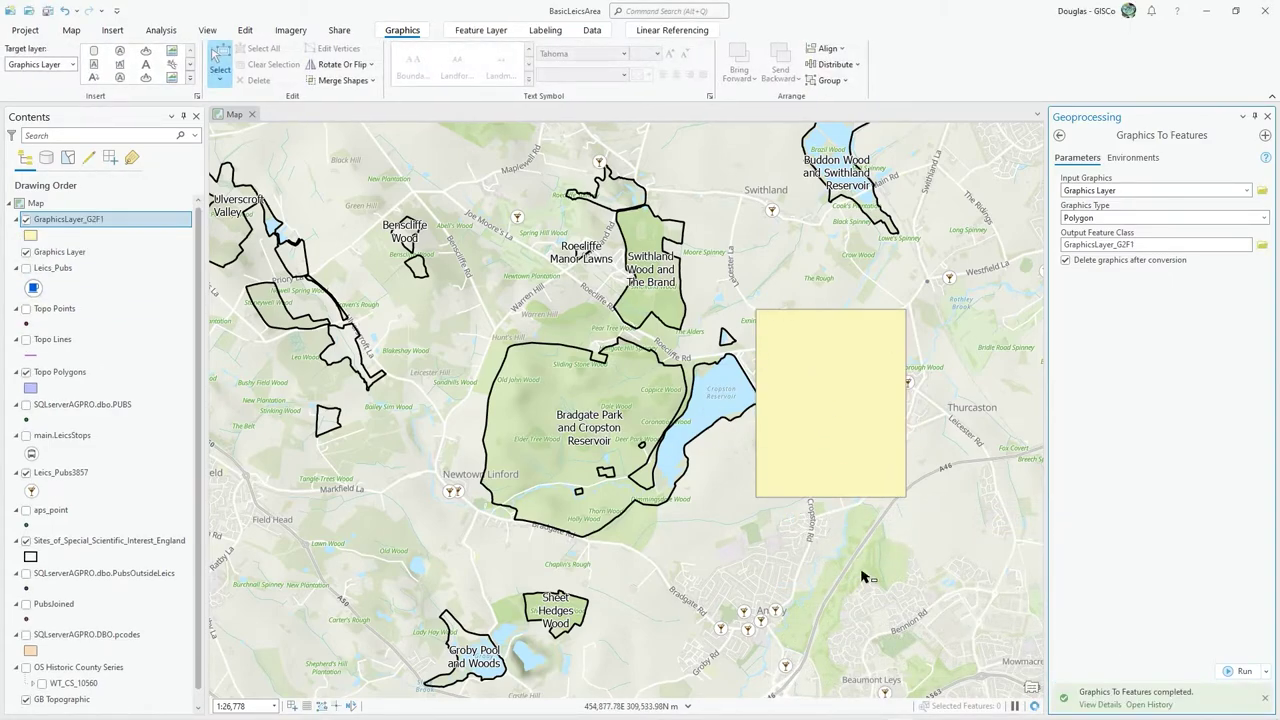
# Step: Turn off the original Graphics Layer's visibility and select the converted polygon layer
pyautogui.click(56, 255)
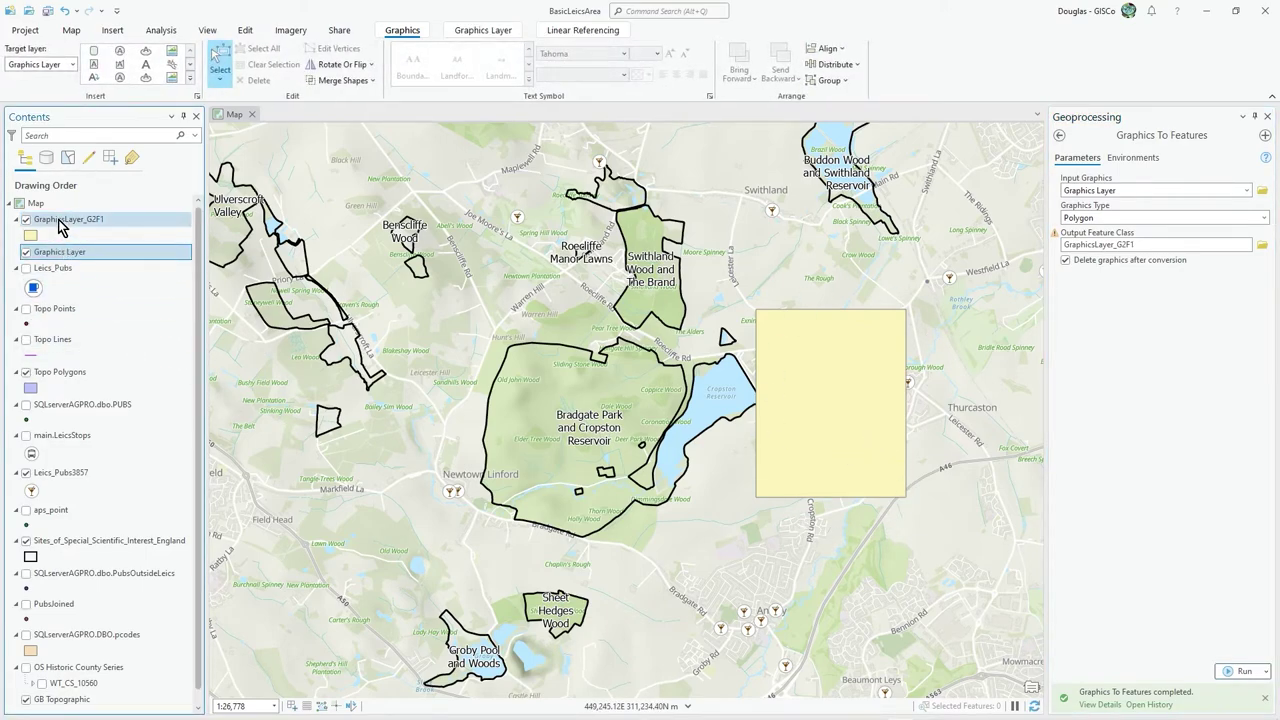
pyautogui.click(60, 224)
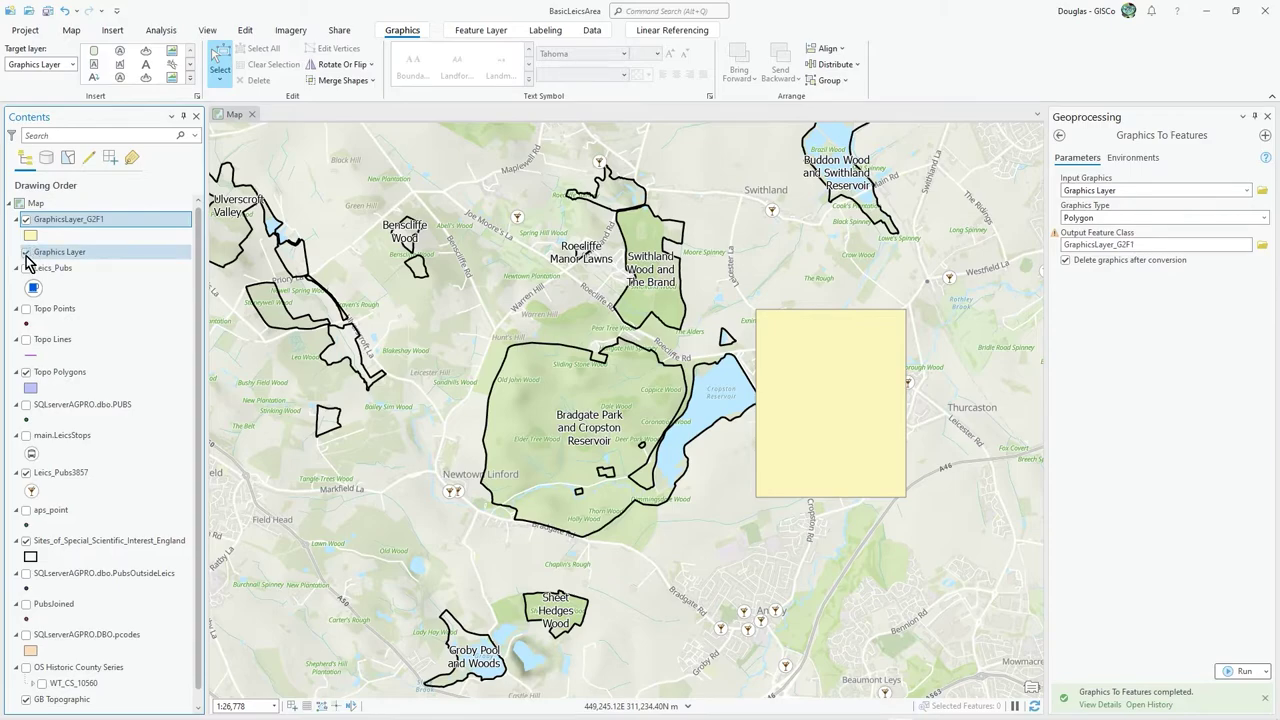
pyautogui.click(72, 221)
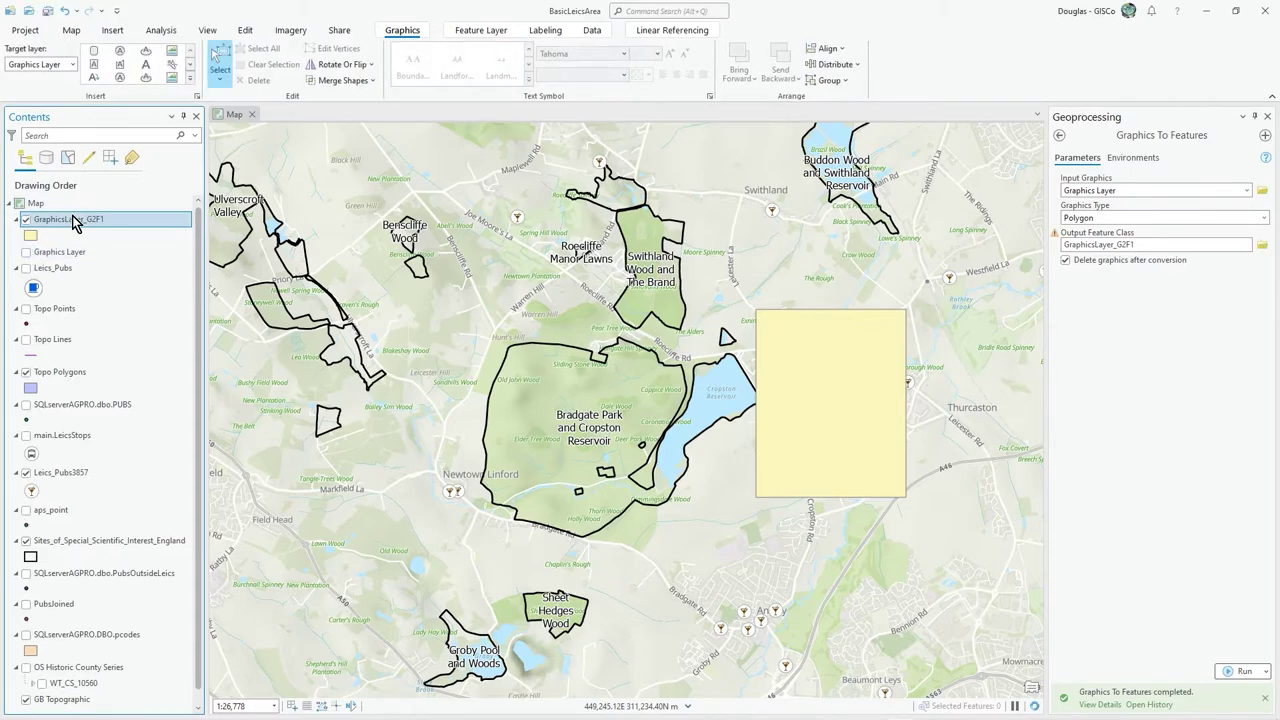
# Step: Check the converted layer's geodatabase path and geometry type in its source properties, and close the properties and the geoprocessing tool
pyautogui.rightClick(80, 226)
pyautogui.click(110, 675)
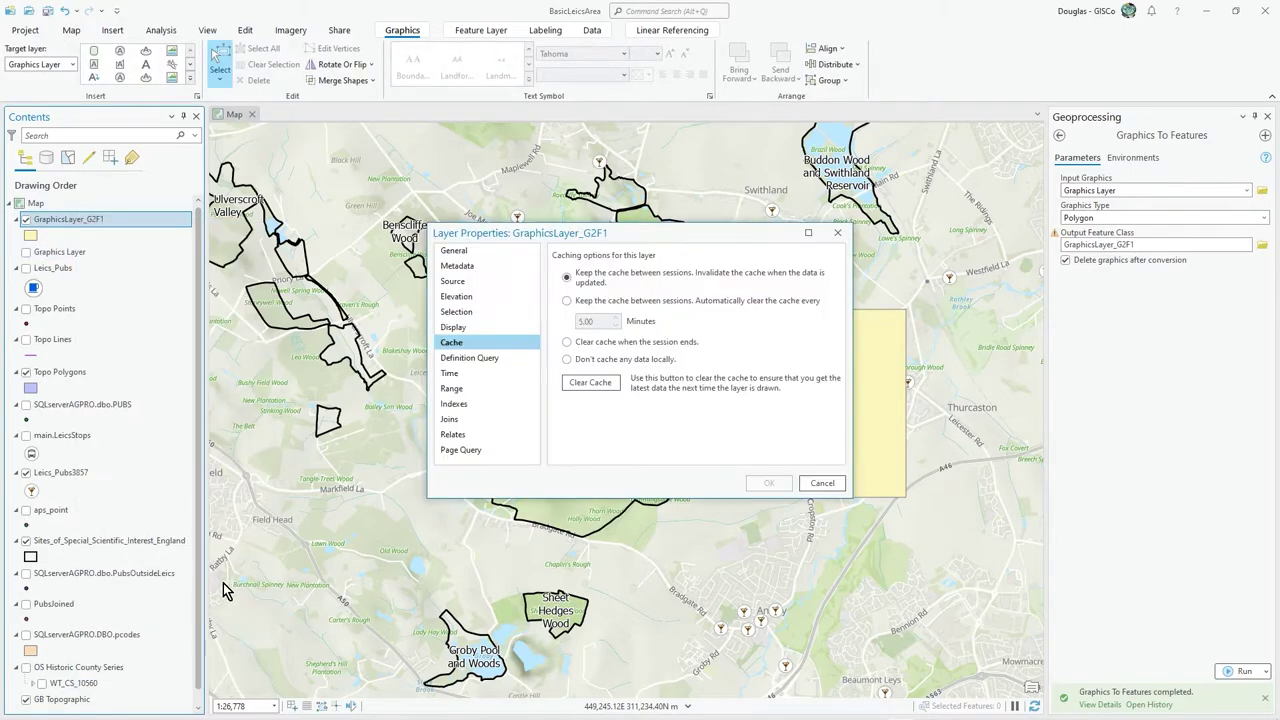
pyautogui.click(474, 251)
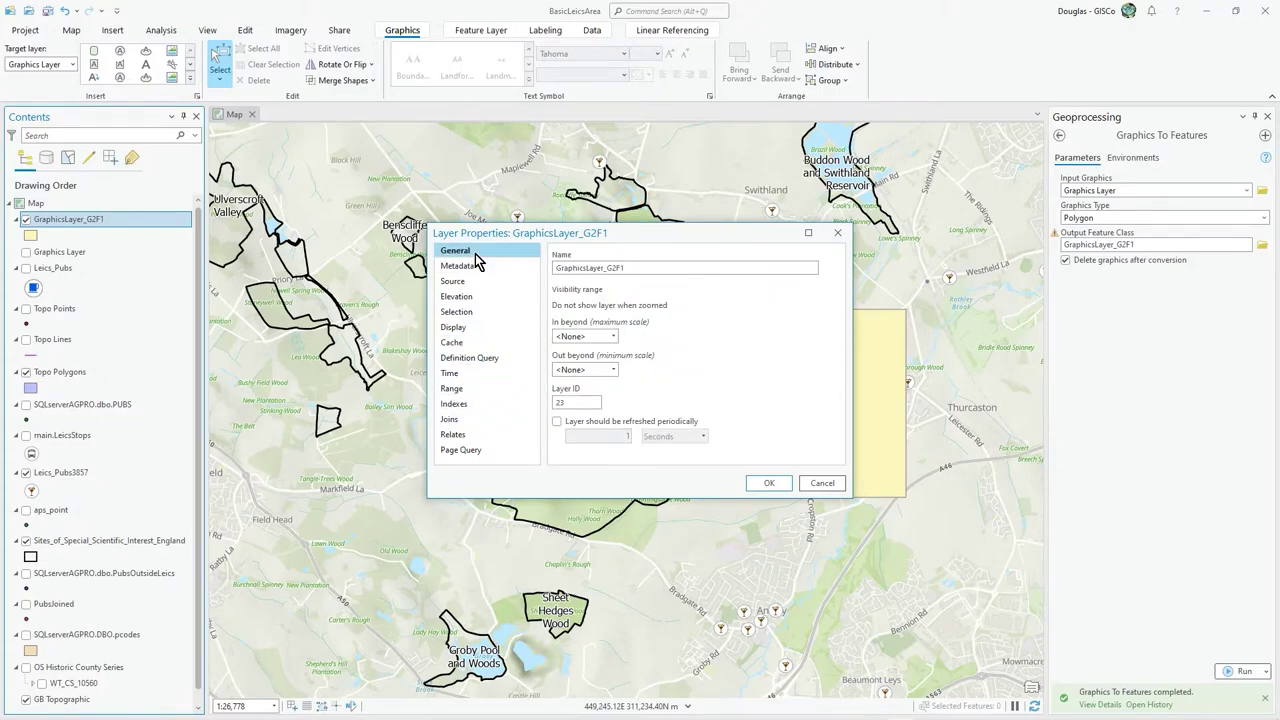
pyautogui.click(481, 283)
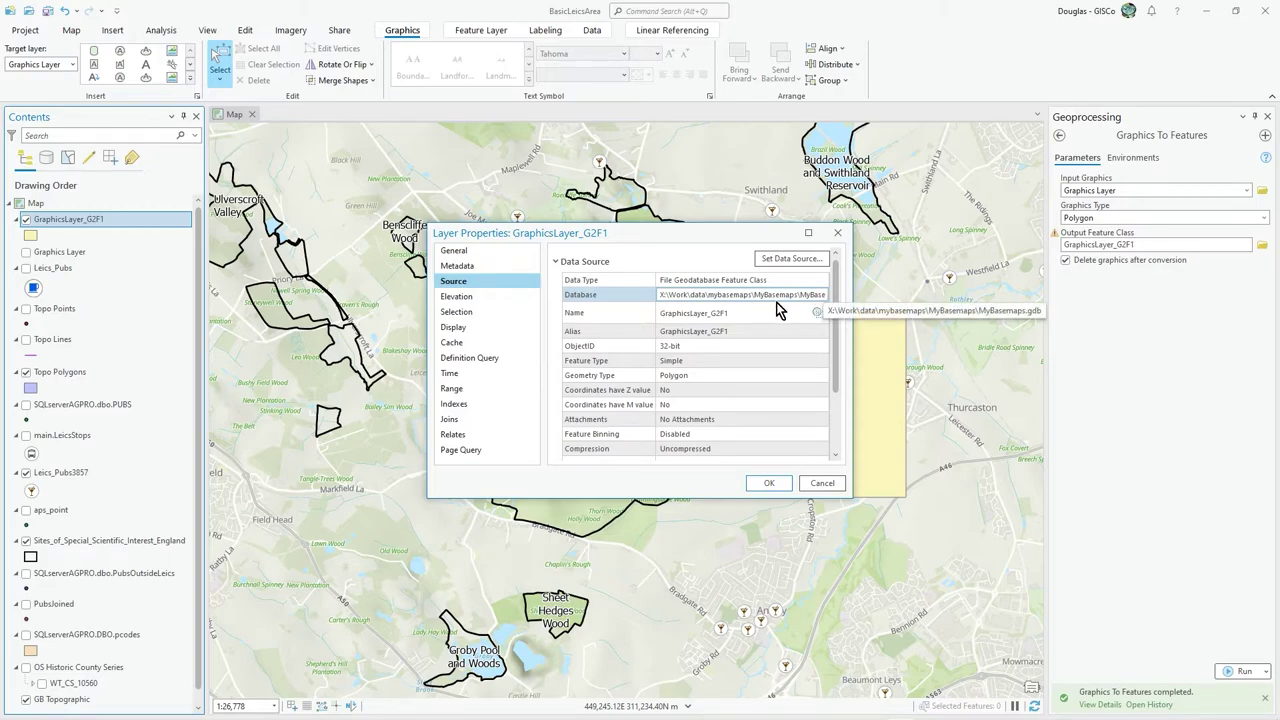
pyautogui.scroll(-3, 791, 415)
pyautogui.scroll(3, 791, 415)
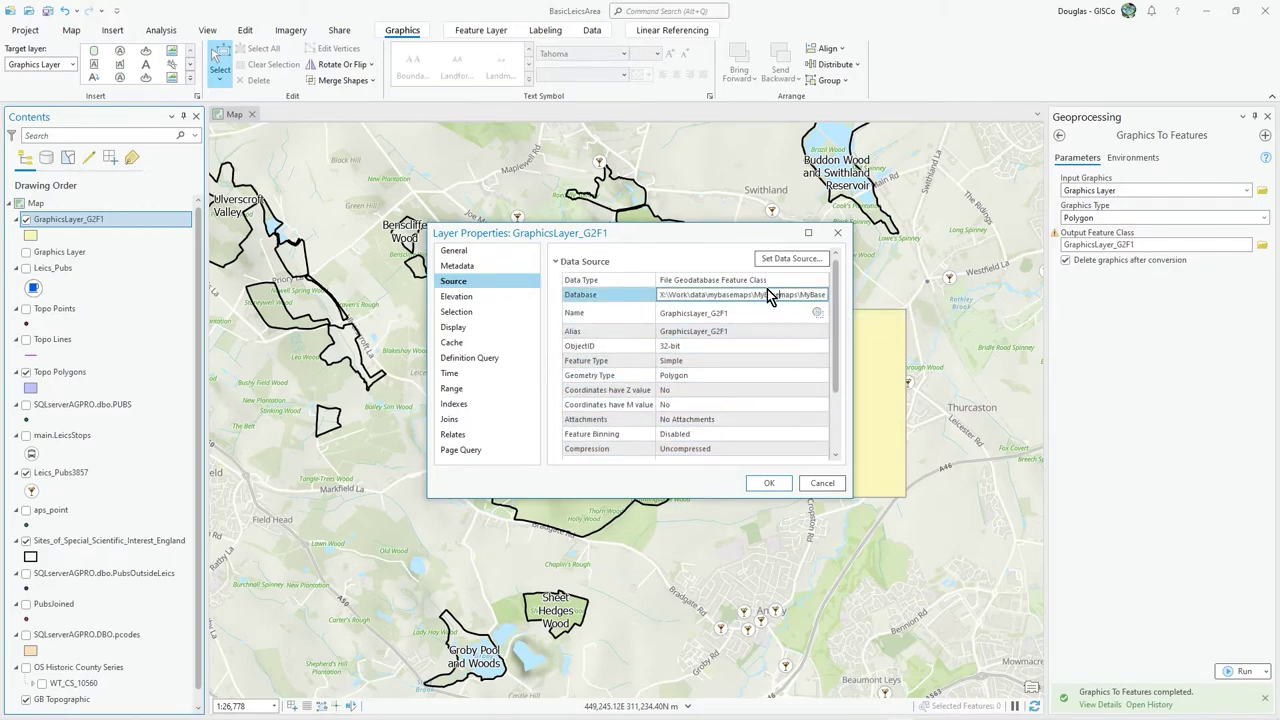
pyautogui.click(775, 292)
pyautogui.press('End')
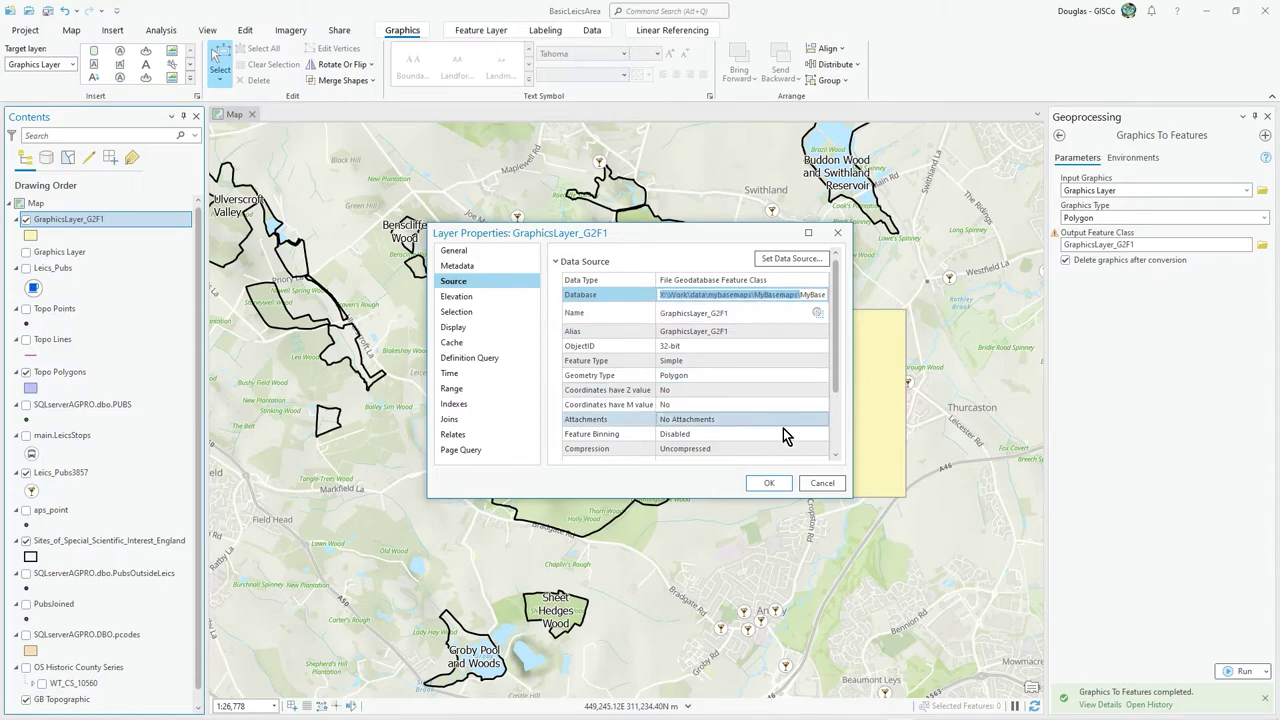
pyautogui.click(821, 485)
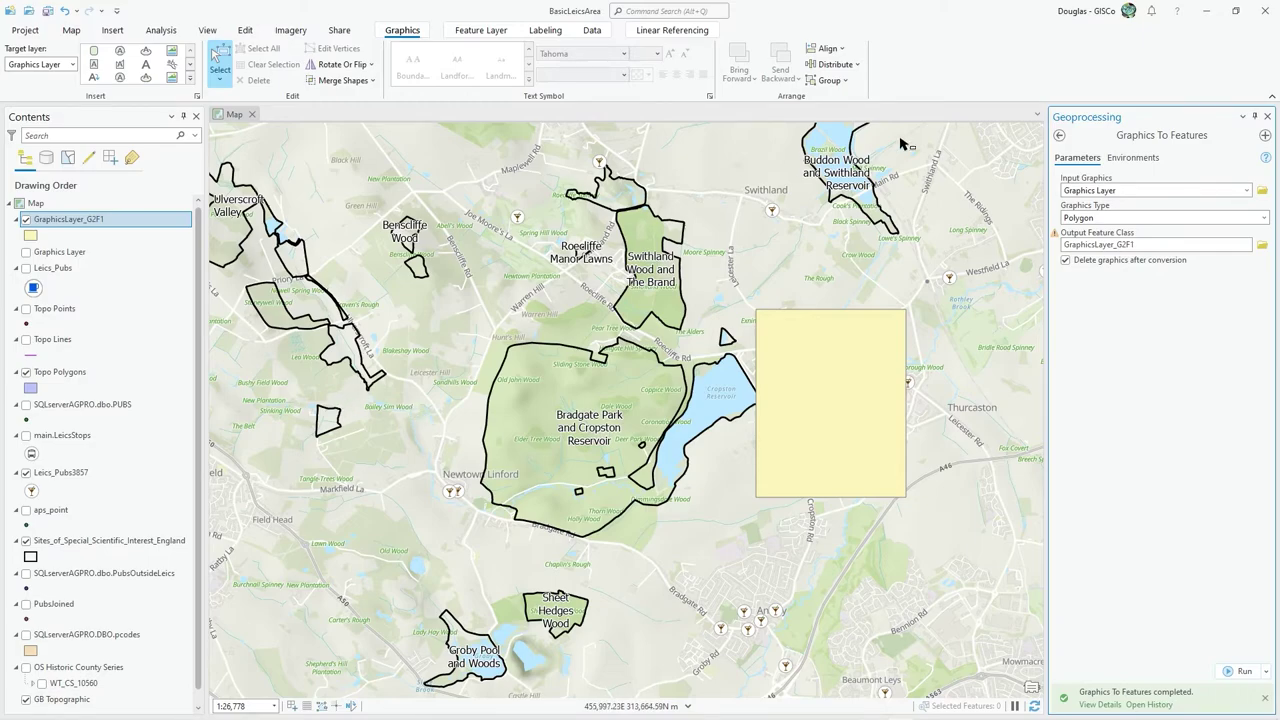
pyautogui.click(1267, 117)
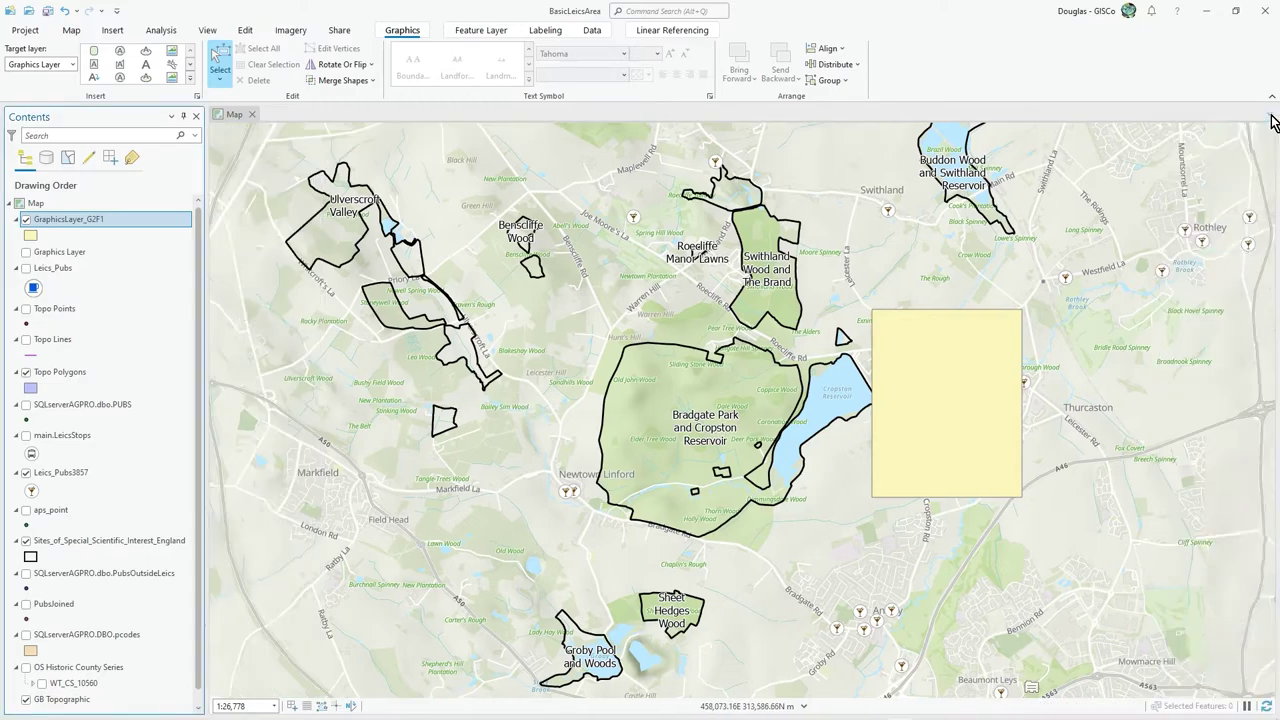